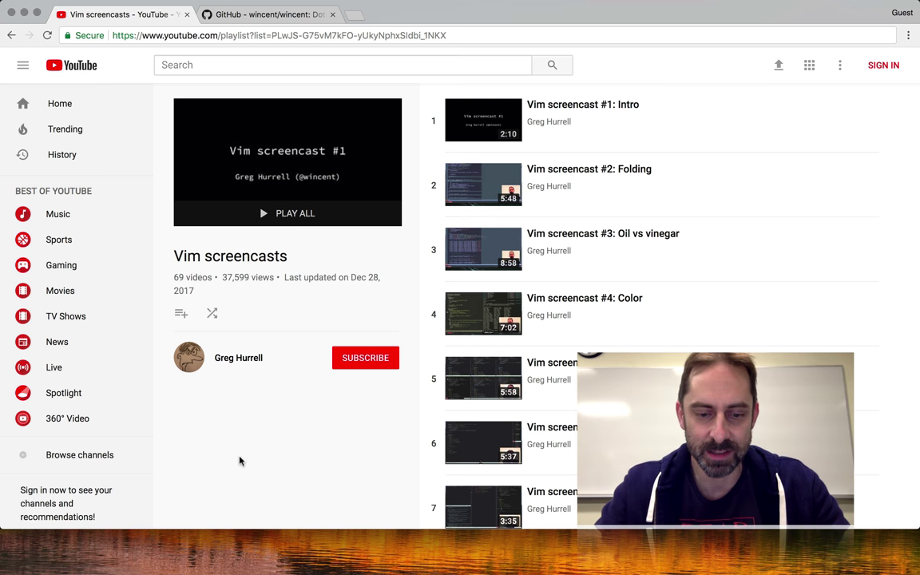
Search the playlist page for 'kara', then 'sierra', to find the Karabiner and macOS Sierra episodes.
key(super+f)
text(kara)
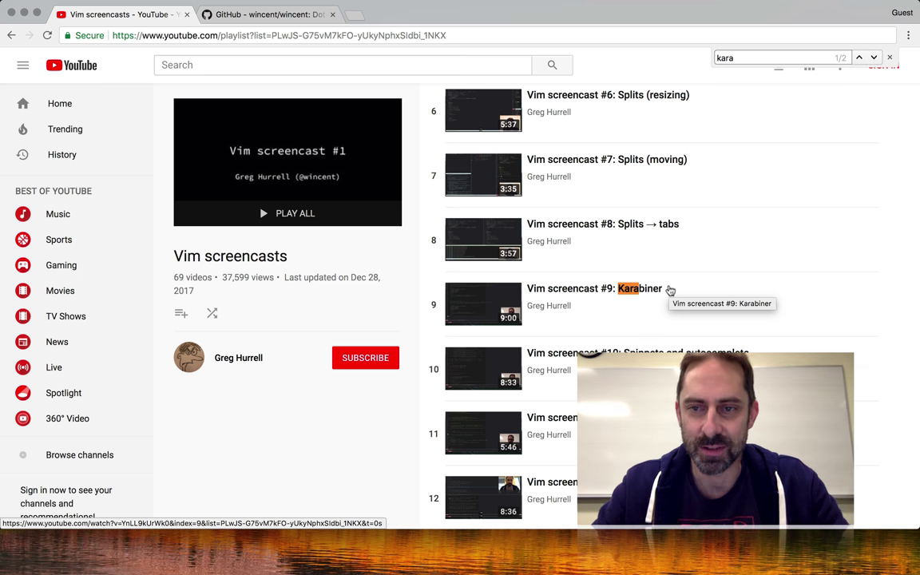
key(super+a)
text(sierra)
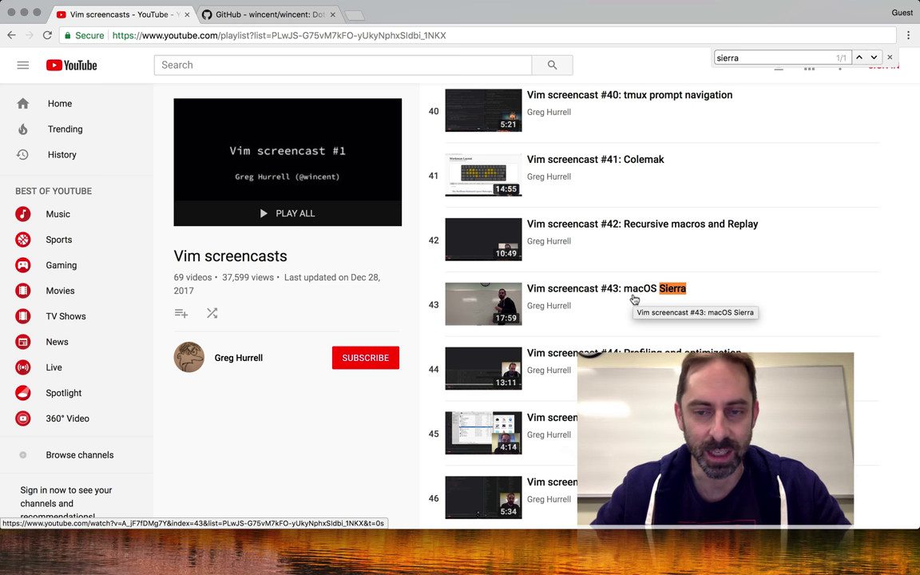
Search the playlist again for 'kar', then 'colem', landing on #41 'Vim screencast #41: Colemak'.
key(super+a)
text(kar)
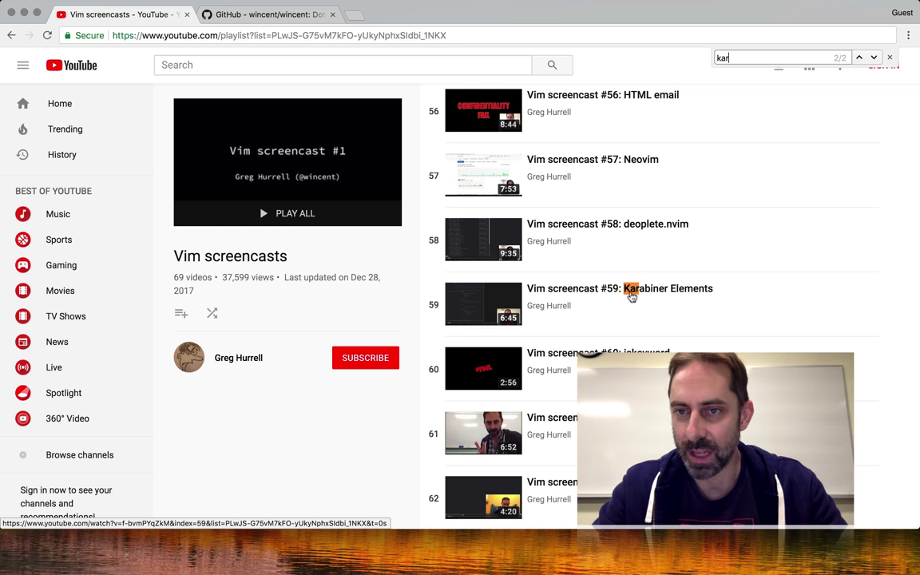
key(super+a)
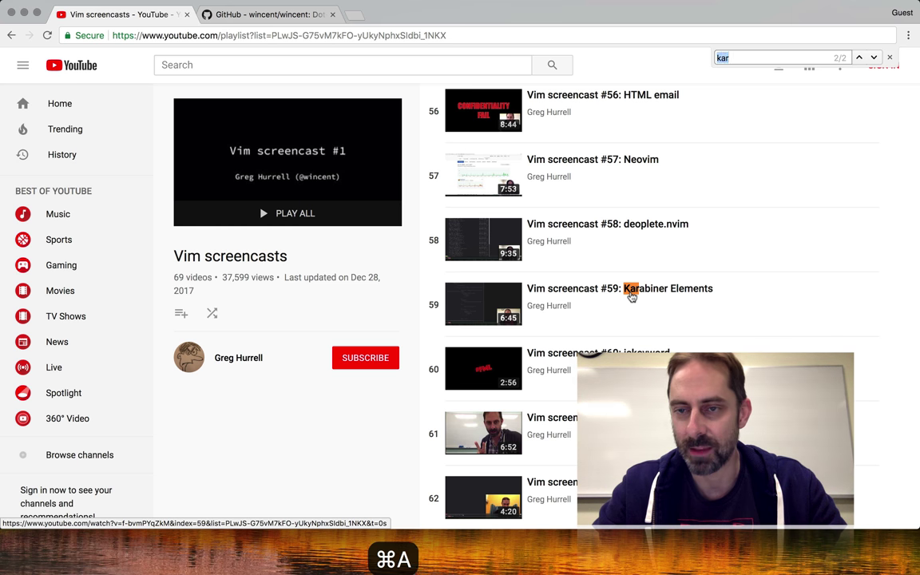
text(colem)
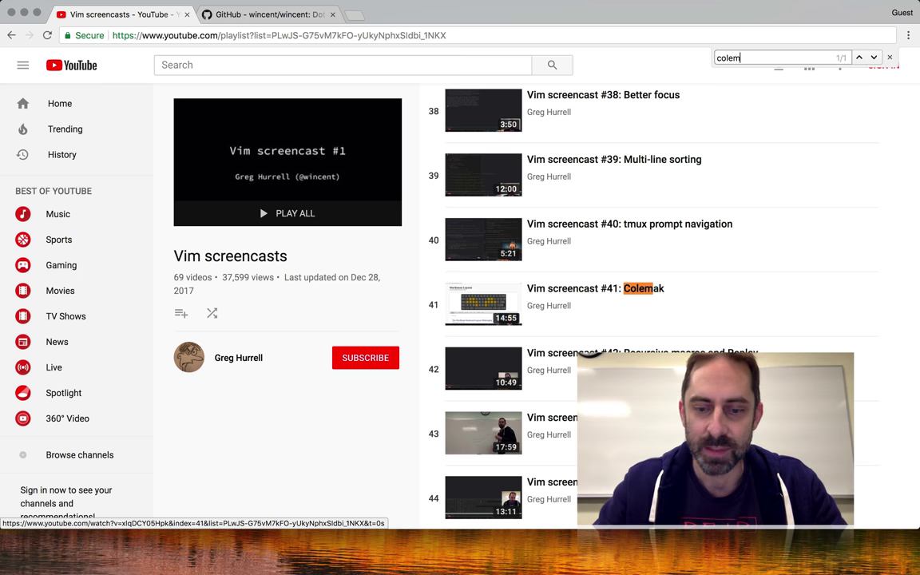
On the wincent dotfiles page, find 'karabiner' to reach the README's Keyboard customization section.
key(super+shift+bracketright)
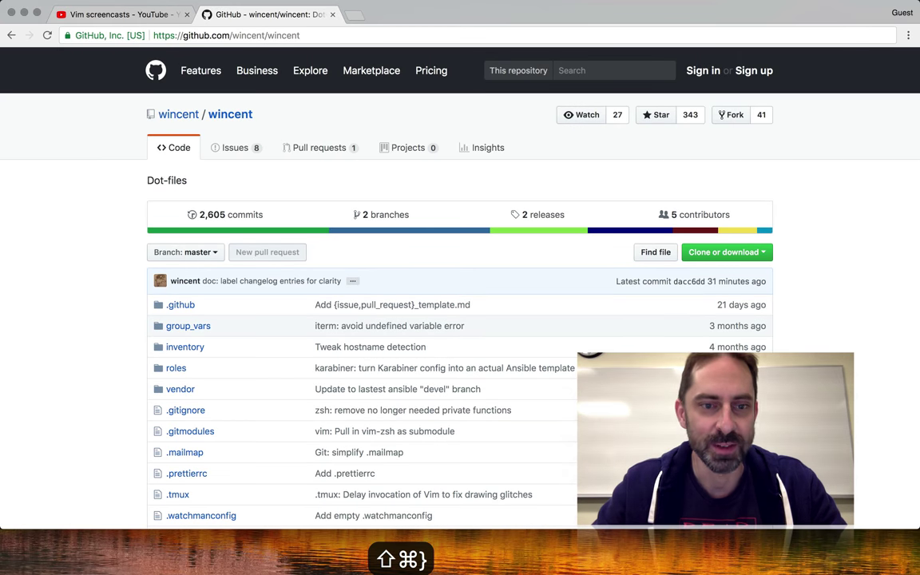
key(super+f)
text(ka)
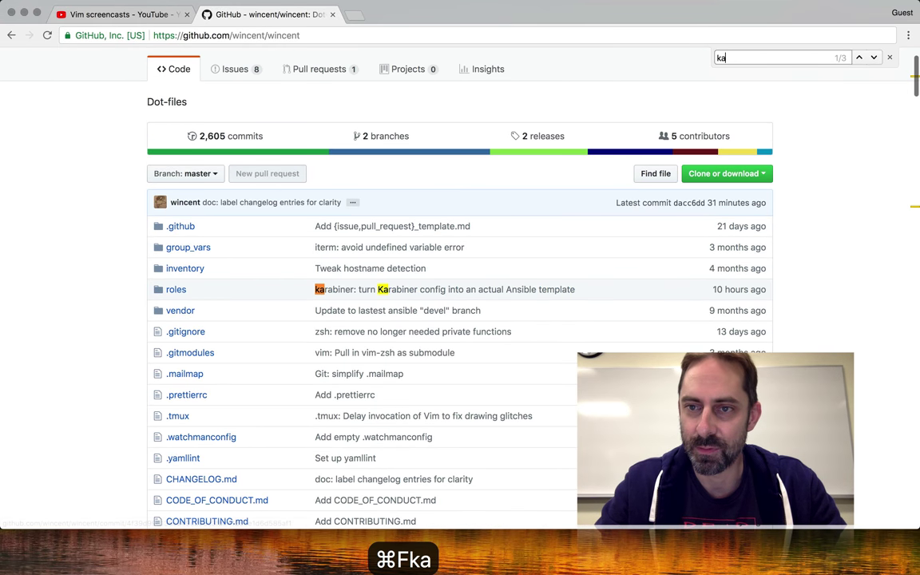
text(rabiner)
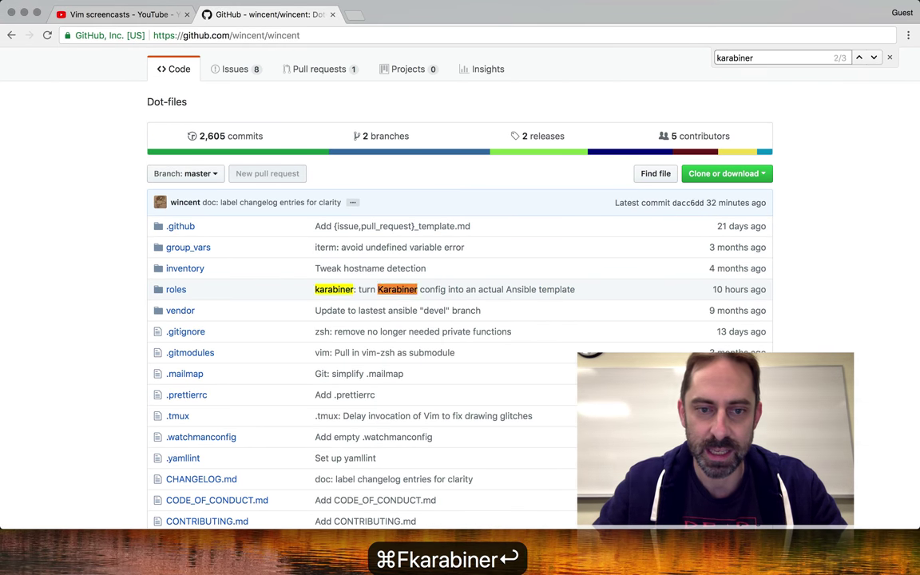
key(Return)
key(Return)
scroll(261, 432, down, 5)
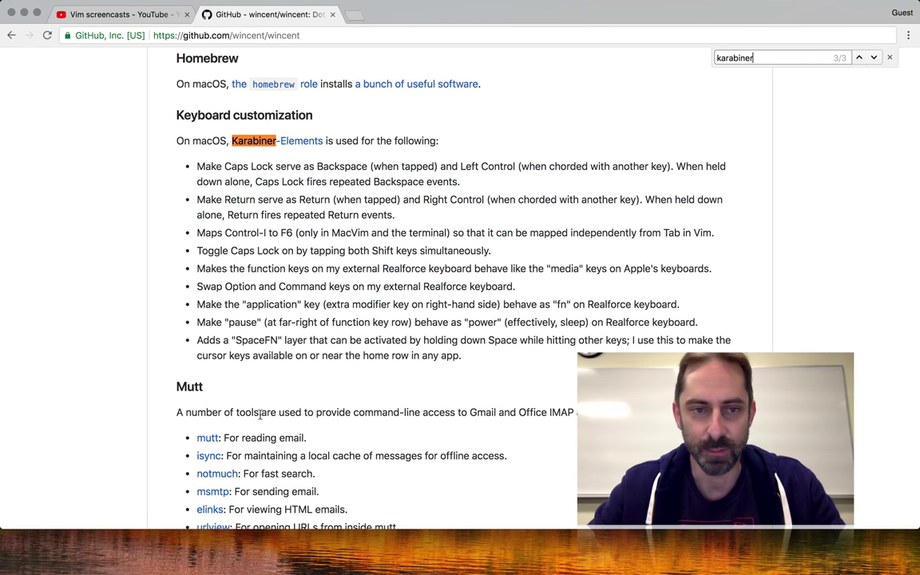
key(Escape)
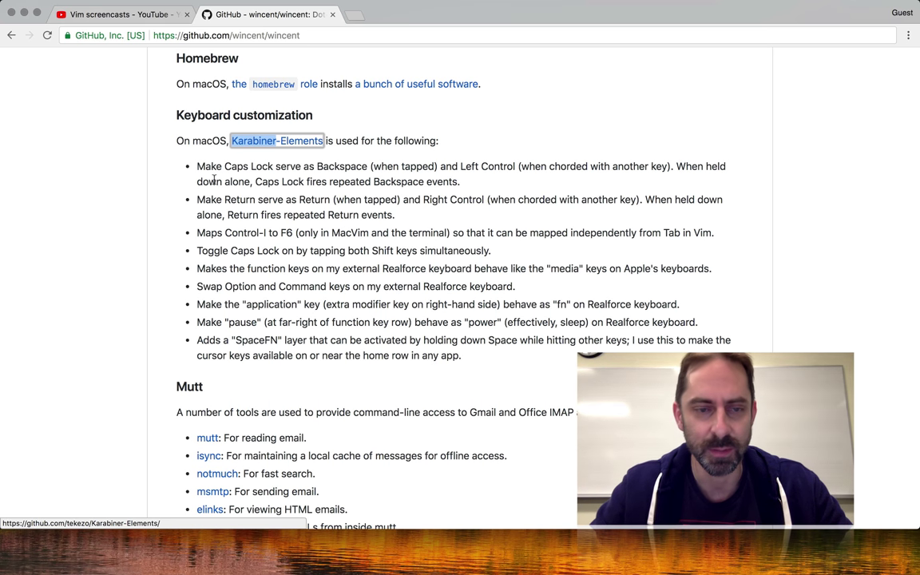
Highlight the Return-key, Control-I to F6, and Toggle Caps Lock bullets in turn.
triple_click(230, 198)
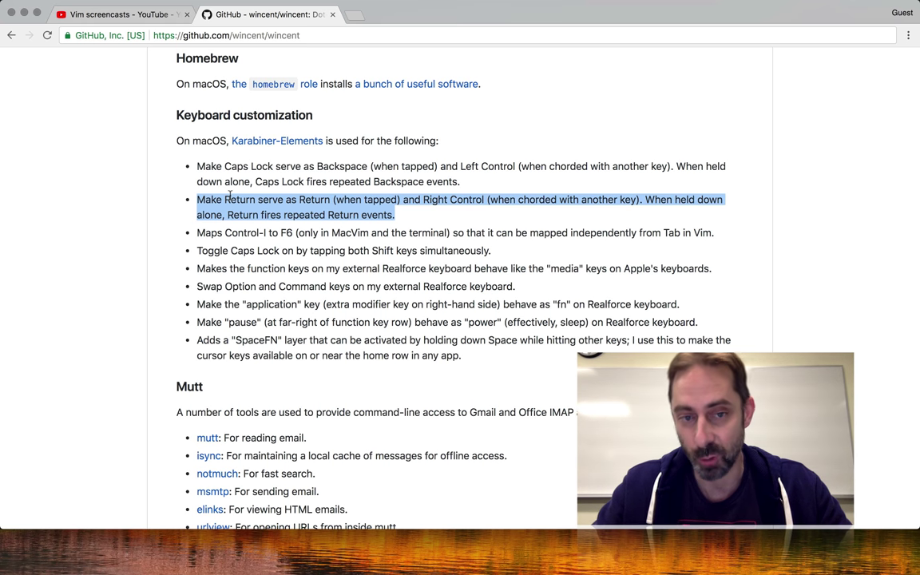
scroll(230, 198, down, 1)
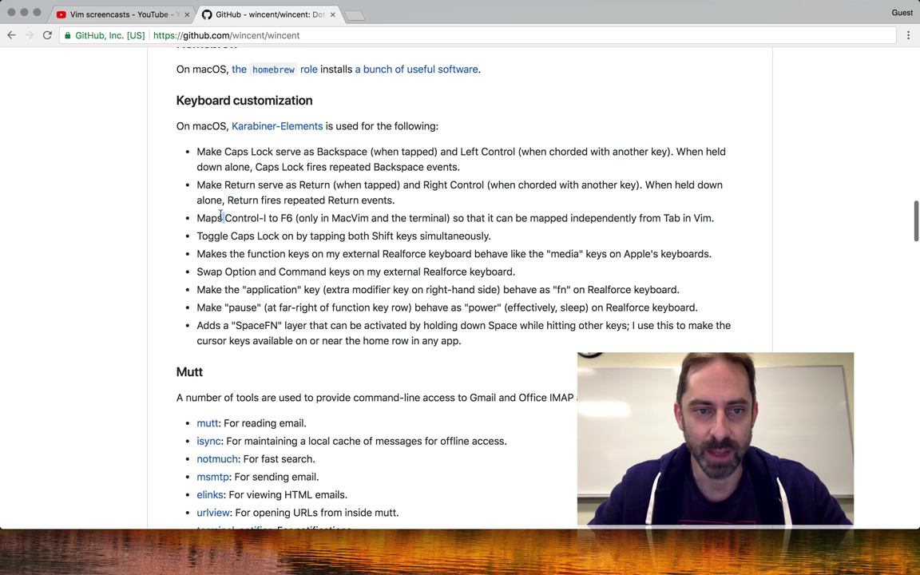
triple_click(221, 216)
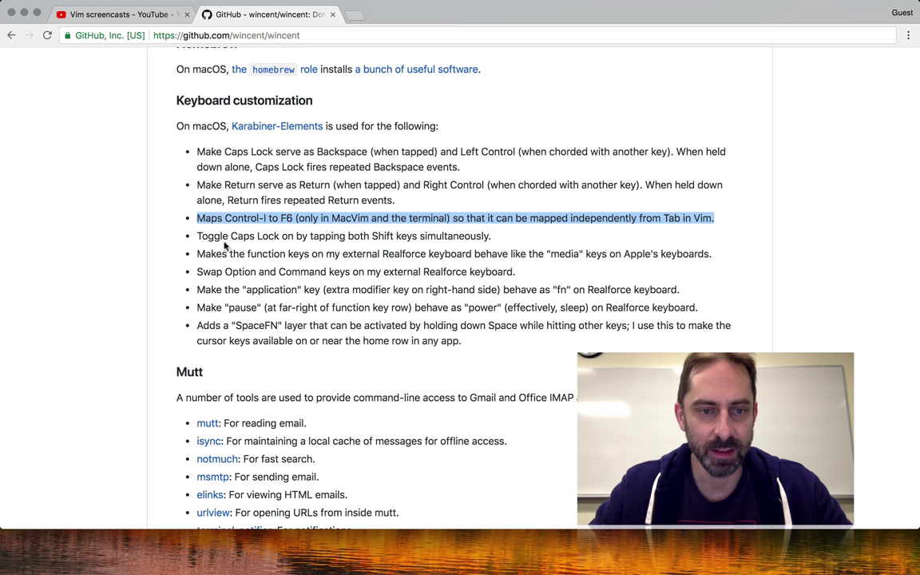
click(227, 240)
triple_click(226, 240)
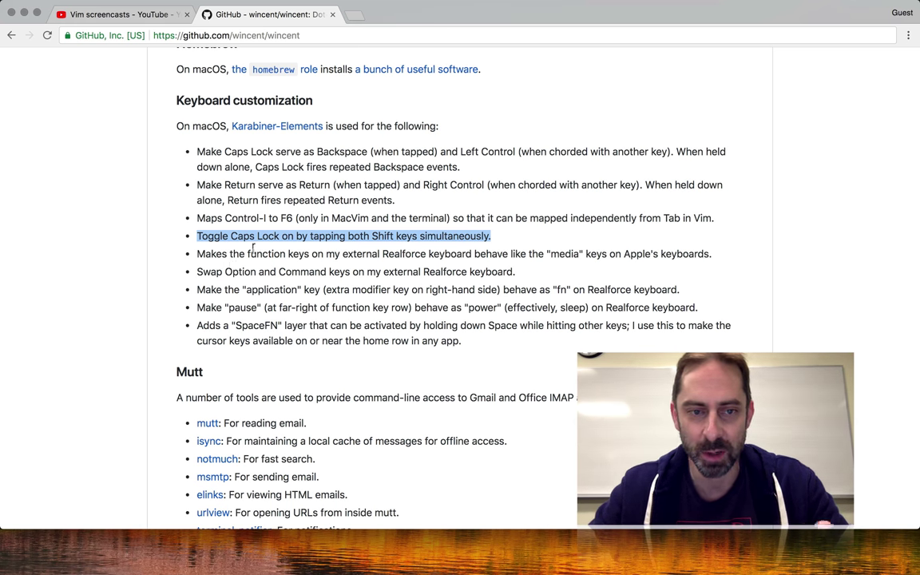
Select the whole 'Adds a SpaceFN layer' bullet, activated by holding Space.
double_click(205, 327)
click(206, 328)
double_click(205, 328)
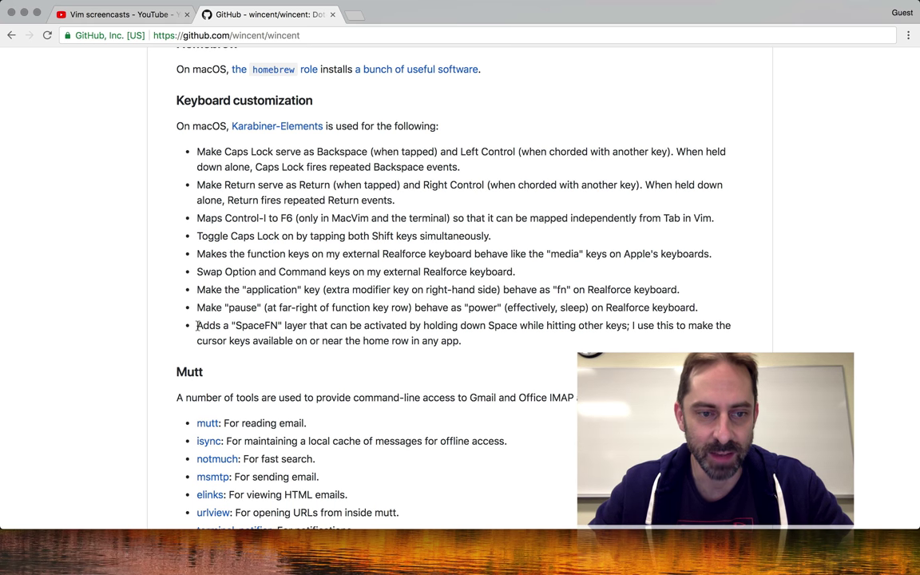
drag(205, 328, 502, 345)
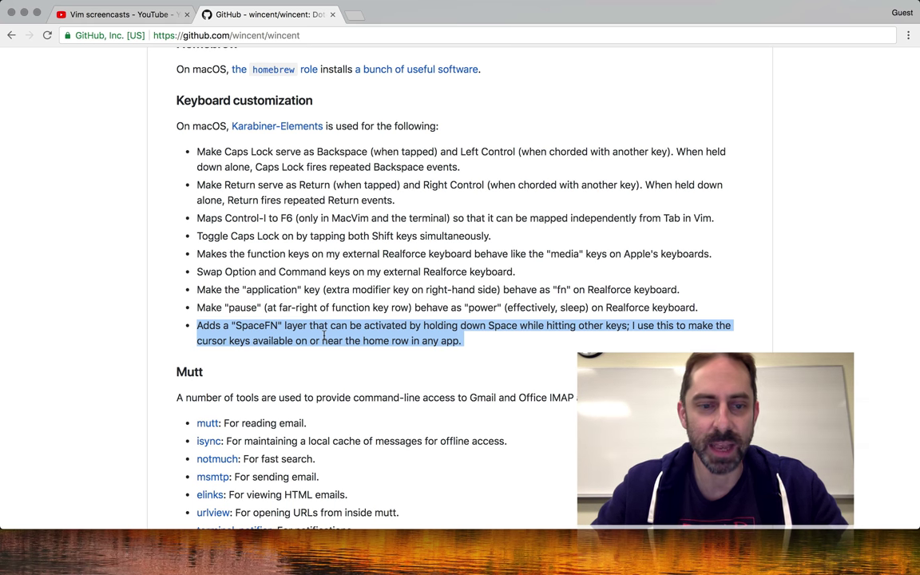
mouse_move(880, 7)
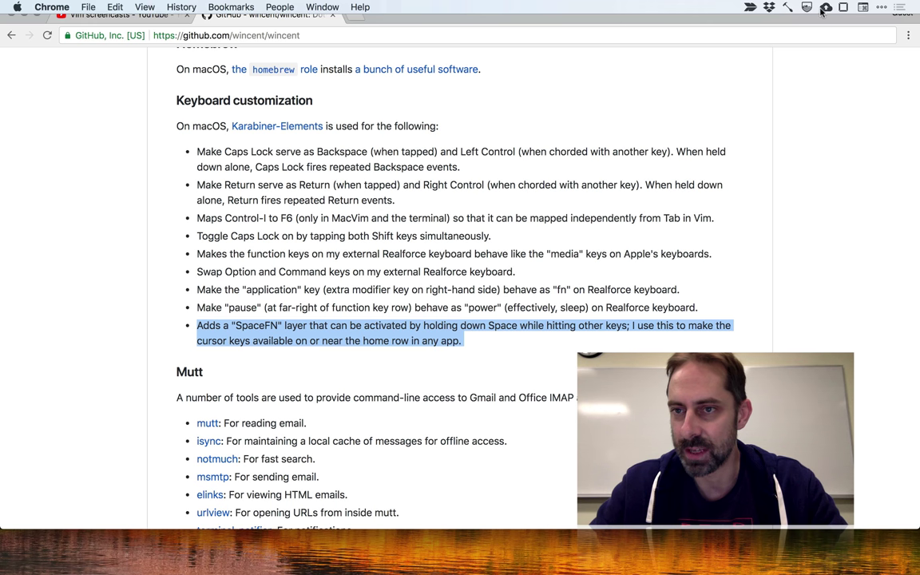
Open Karabiner-Elements Preferences from the menu-bar icon, showing version 11.6.4.
click(845, 8)
click(807, 56)
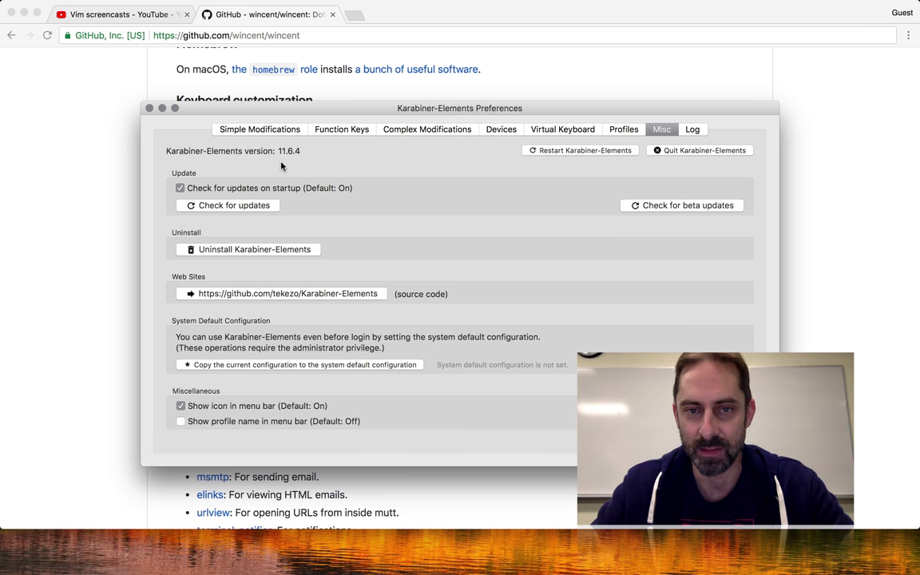
Close Preferences, launch vim in the terminal and open ~/.config/karabiner/karabiner.json.
click(147, 108)
key(super+Tab)
key(super+Tab)
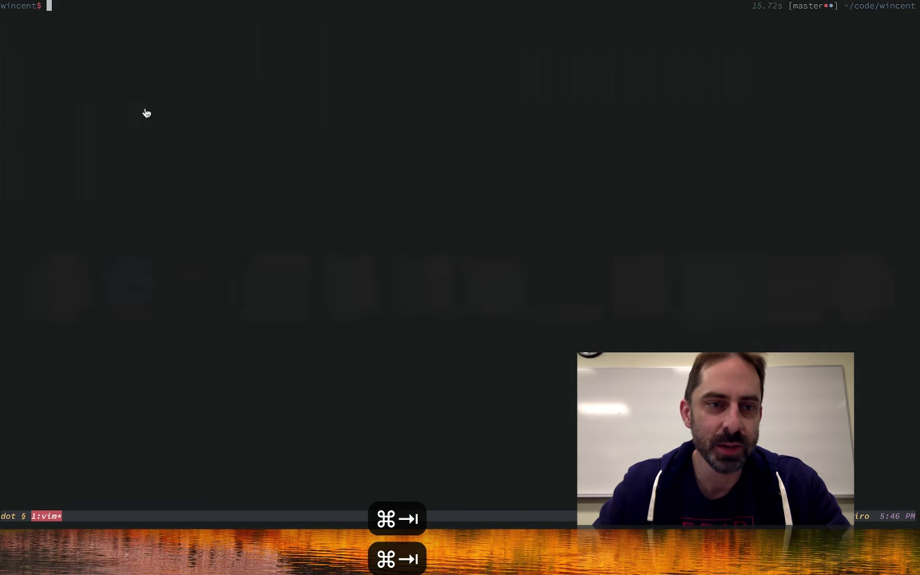
text(vim)
key(Return)
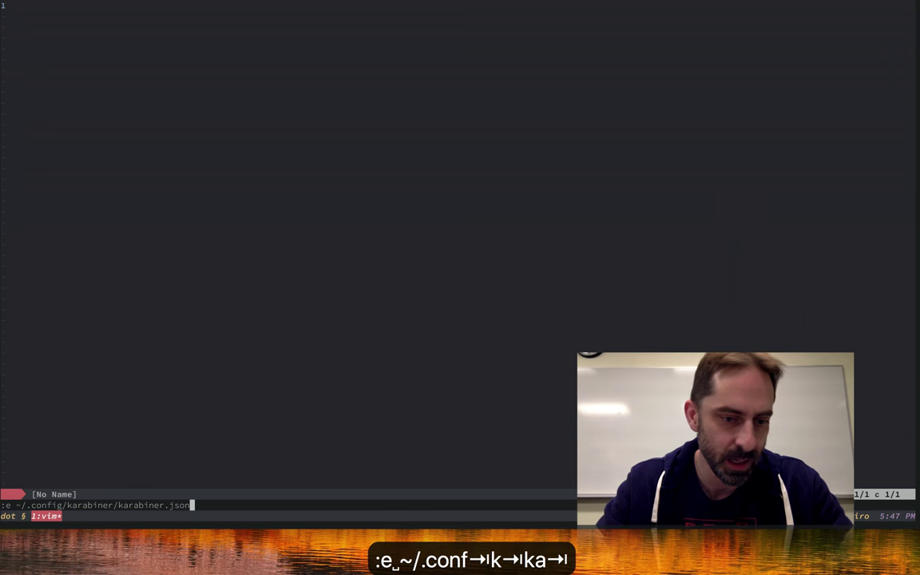
key(Return)
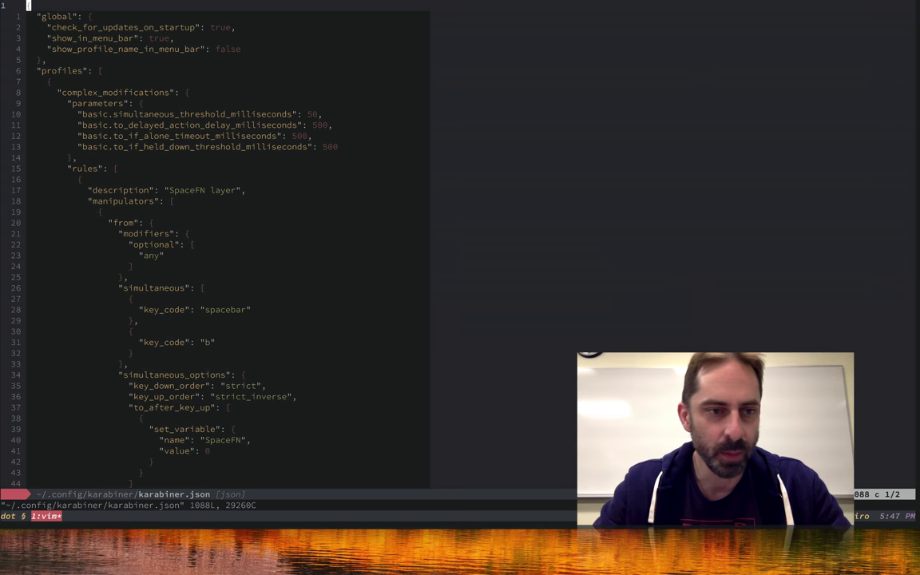
Move down 17 lines to the SpaceFN layer rule and fold its 606 lines into one.
key(1)
key(7)
key(j)
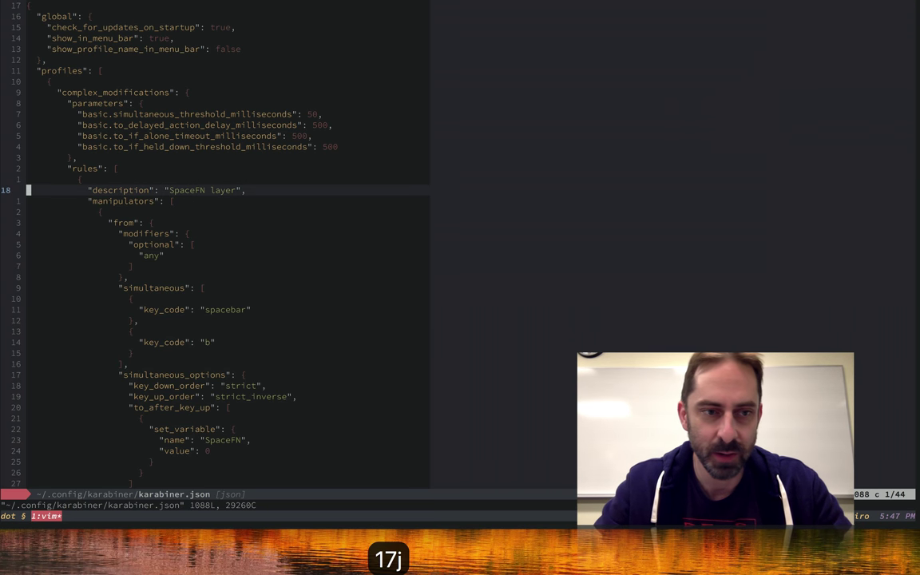
key(Tab)
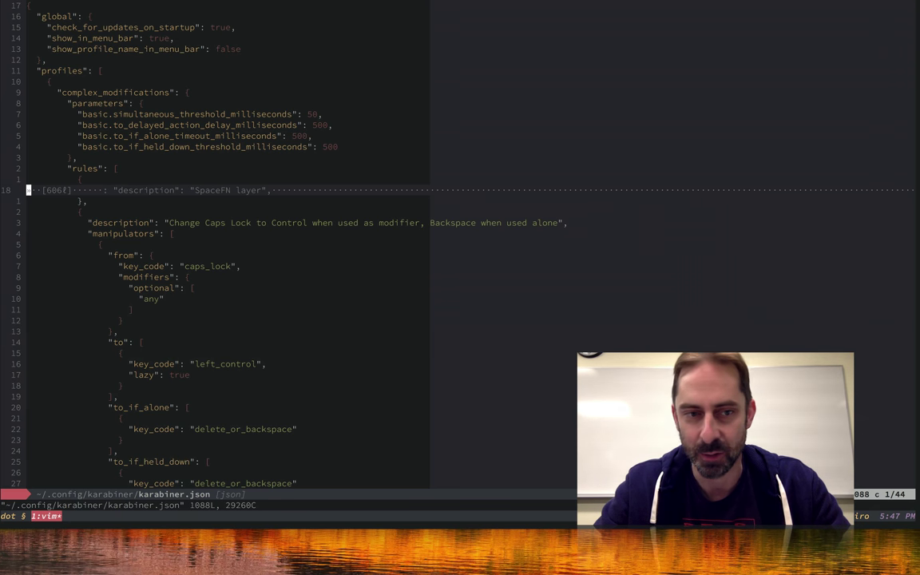
key(Tab)
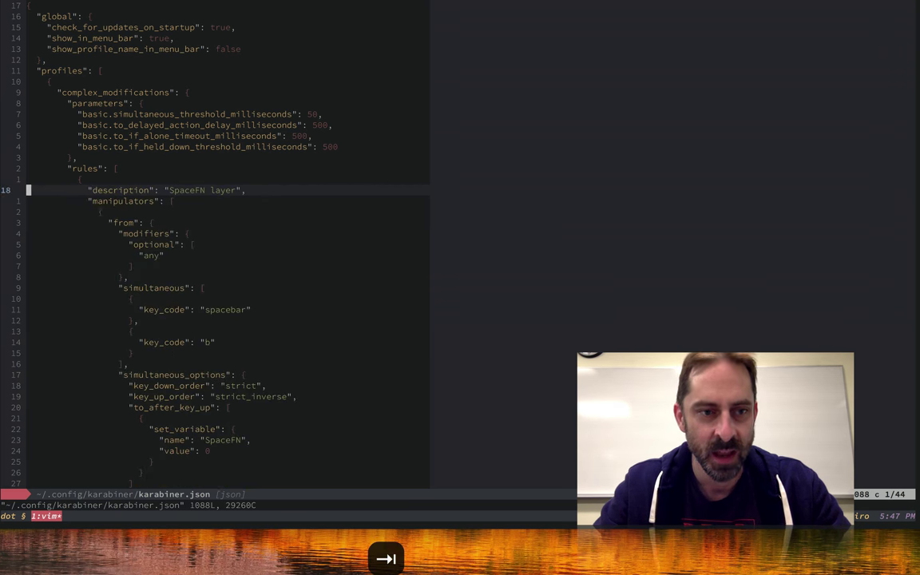
key(Tab)
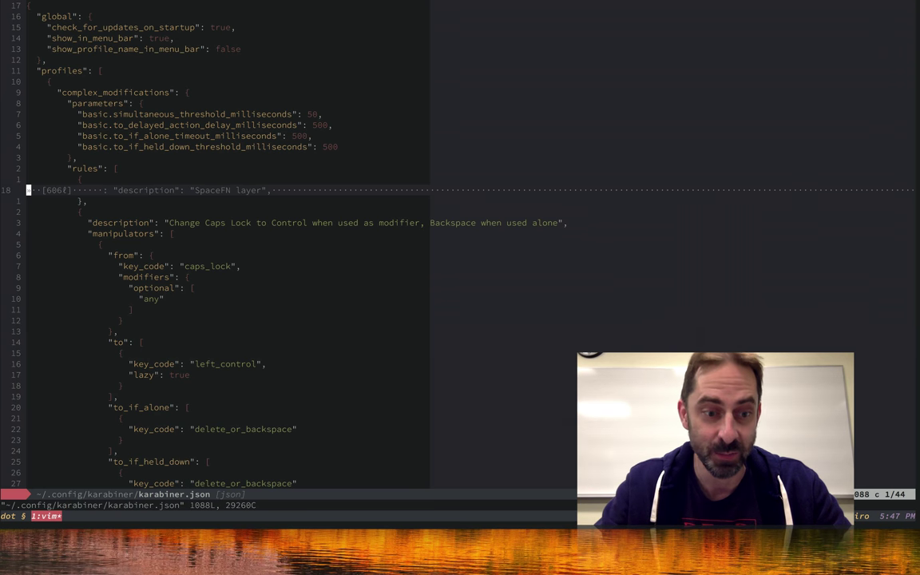
Open roles/dotfiles/support/karabiner.js through Command-T and jump to its final JSON.stringify lines.
key(space)
text(tkar)
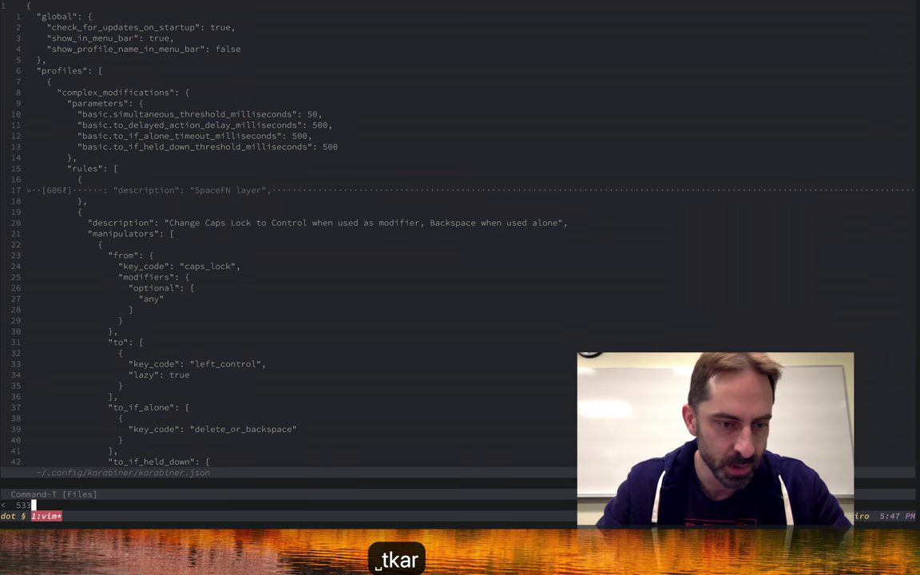
text(json)
key(BackSpace)
key(BackSpace)
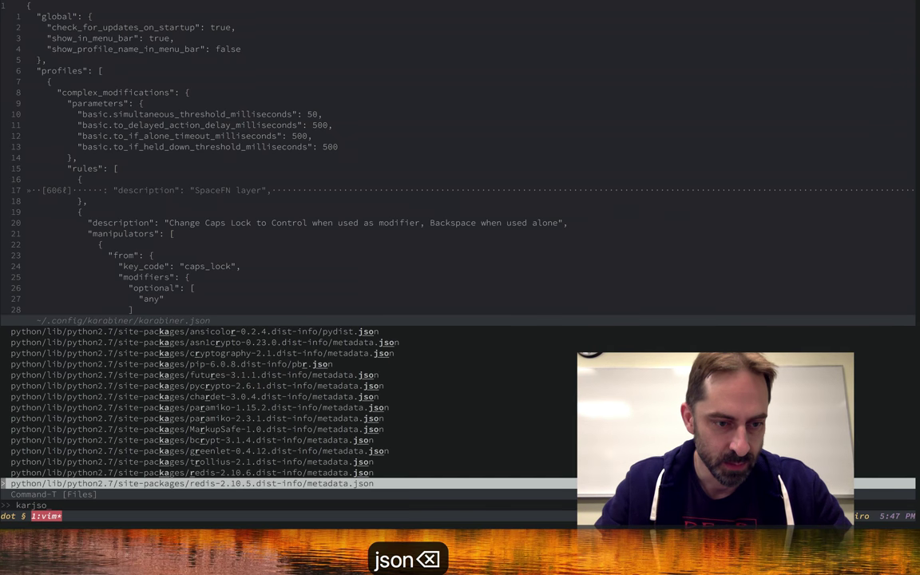
key(Up)
key(Up)
key(Return)
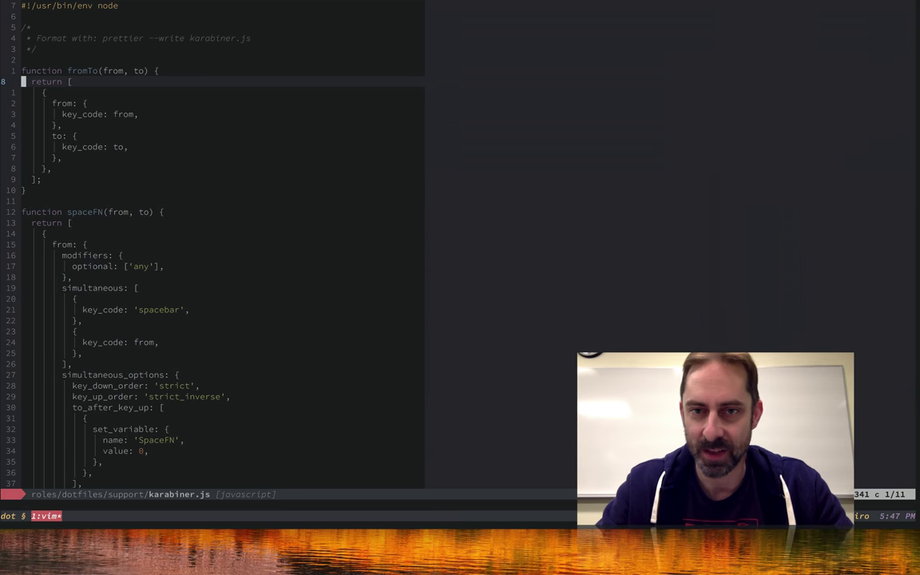
key(shift+g)
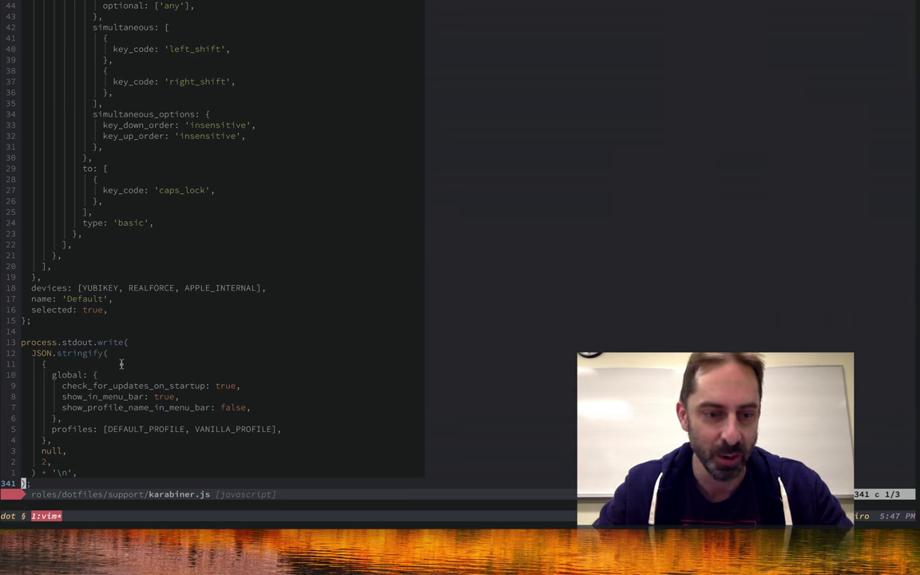
Suspend Neovim and run tree on roles/dotfiles/support.
key(ctrl+z)
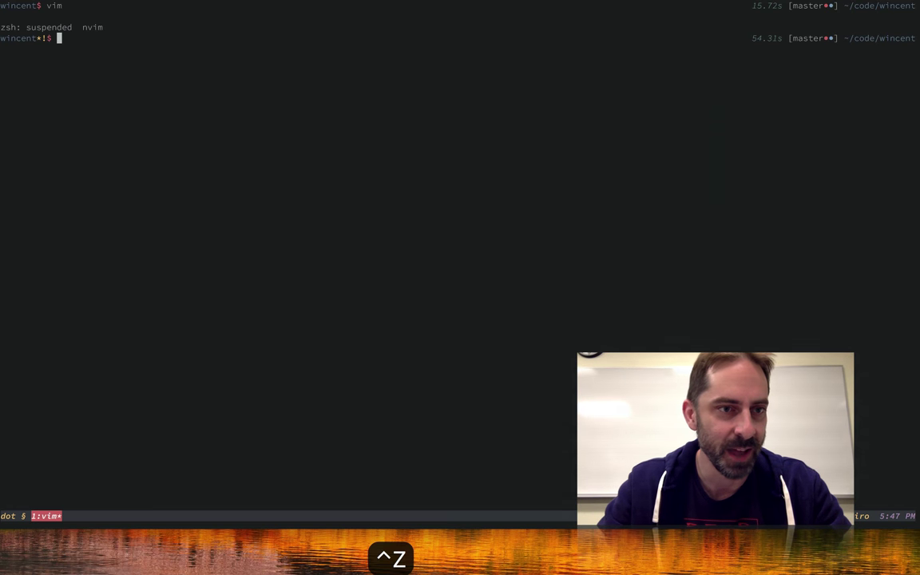
text(role)
key(Tab)
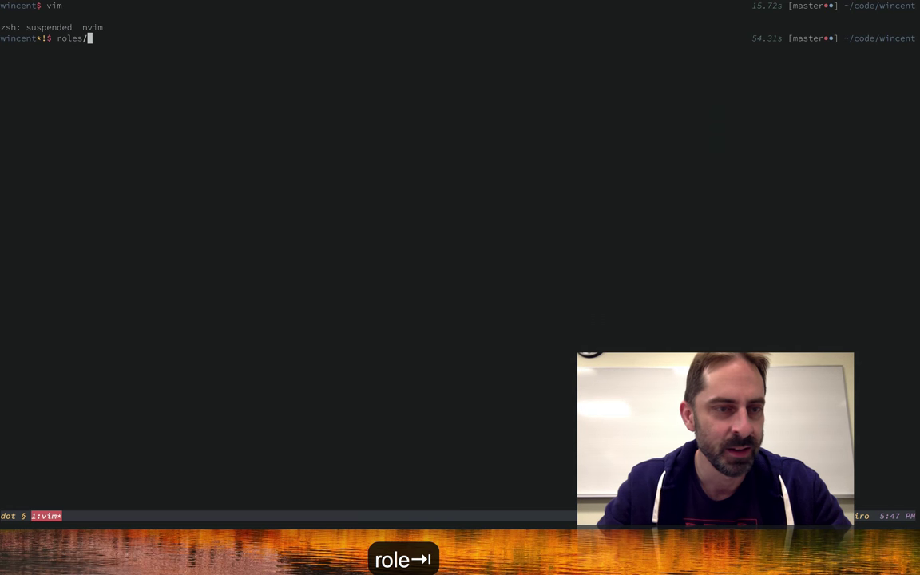
text(do)
key(Tab)
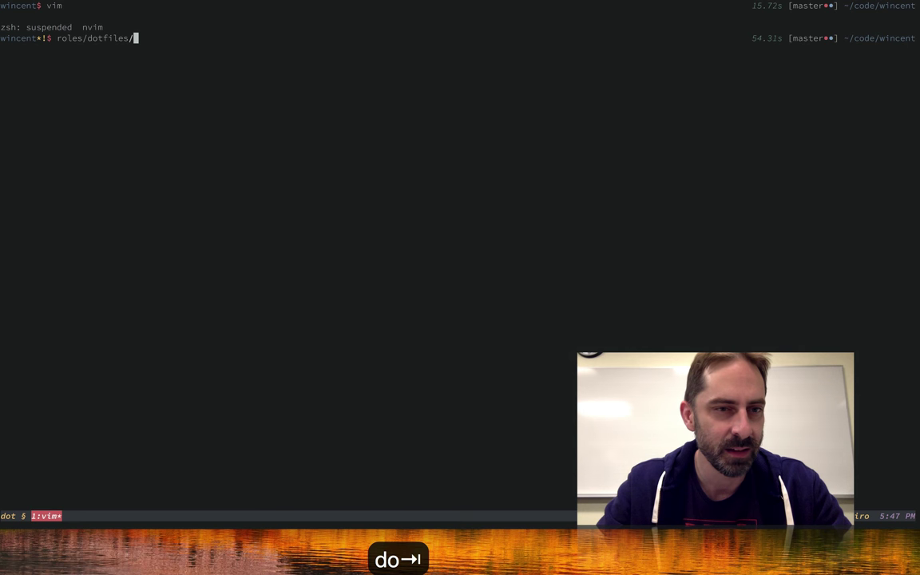
text(sc)
key(Tab)
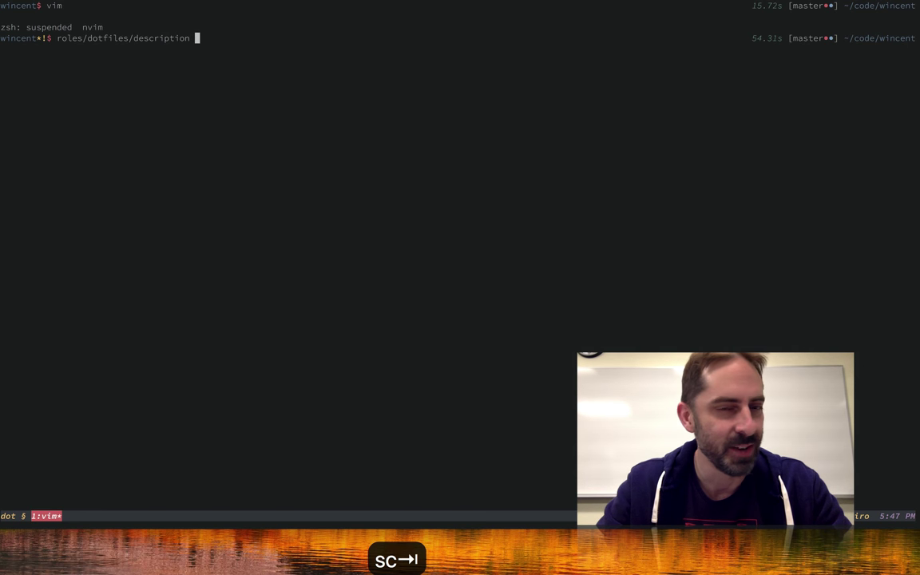
key(BackSpace)
key(ctrl+u)
text(tree rol)
key(Tab)
text(dot)
key(Tab)
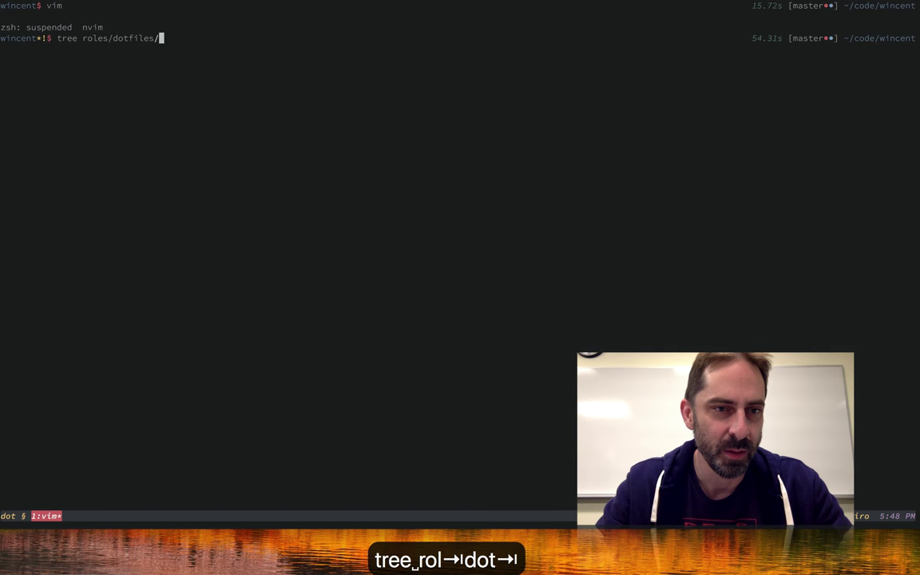
text(fi)
key(Tab)
key(BackSpace)
key(BackSpace)
key(BackSpace)
key(BackSpace)
key(BackSpace)
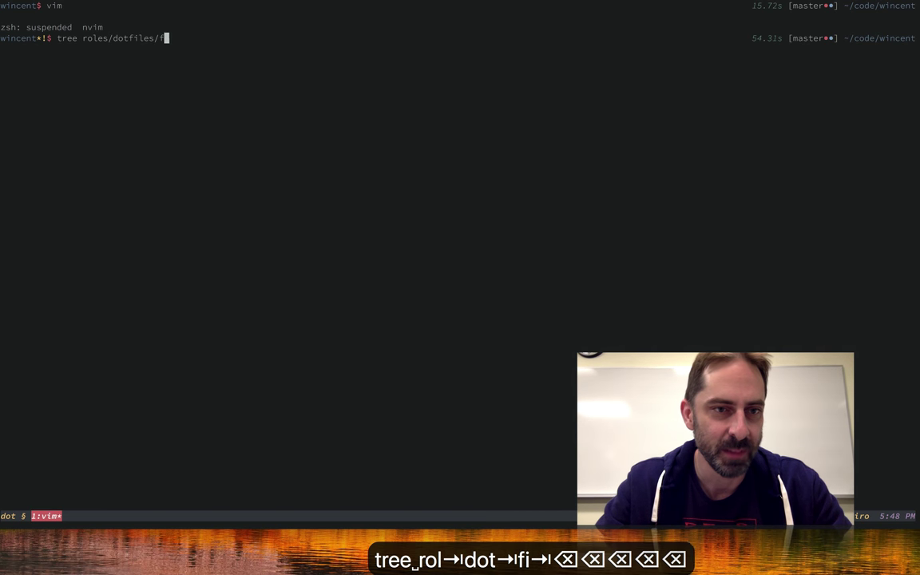
text(su)
key(BackSpace)
key(BackSpace)
key(BackSpace)
text(supp)
key(Tab)
key(Return)
Copy the support folder path from the output and run karabiner.js to print the JSON.
key(Escape)
key(k)
key(k)
key(k)
key(k)
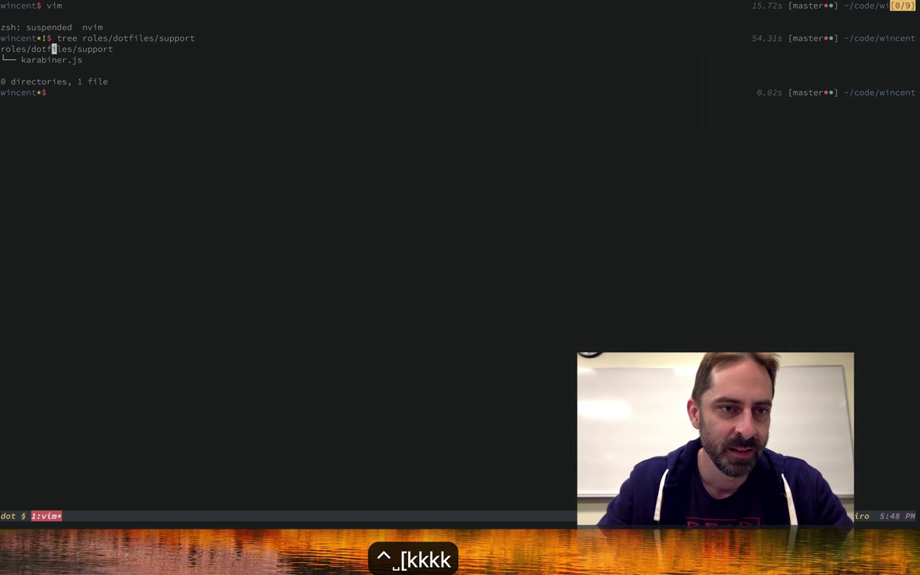
key(k)
key(w)
key(space)
key(shift+e)
key(Return)
key(ctrl+space)
text(]/k)
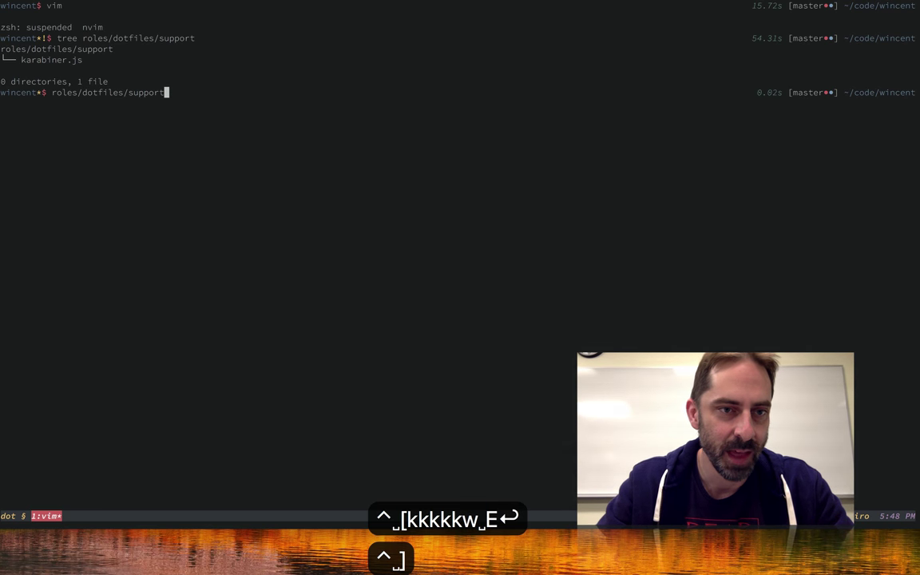
key(Tab)
key(Return)
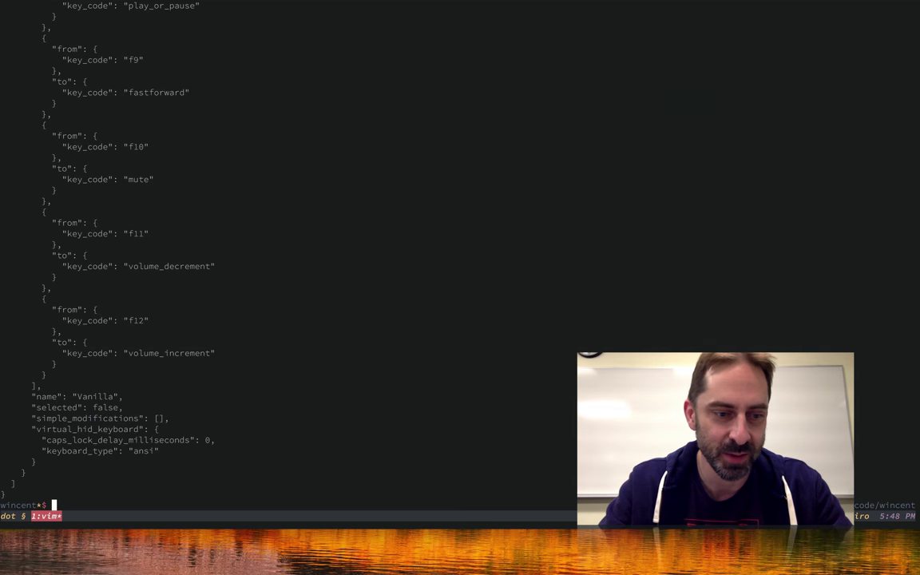
Pipe karabiner.js through wc -l, confirming 1088 lines, then resume Neovim with fg.
key(Up)
text(| wc-)
key(BackSpace)
text(-l)
key(Return)
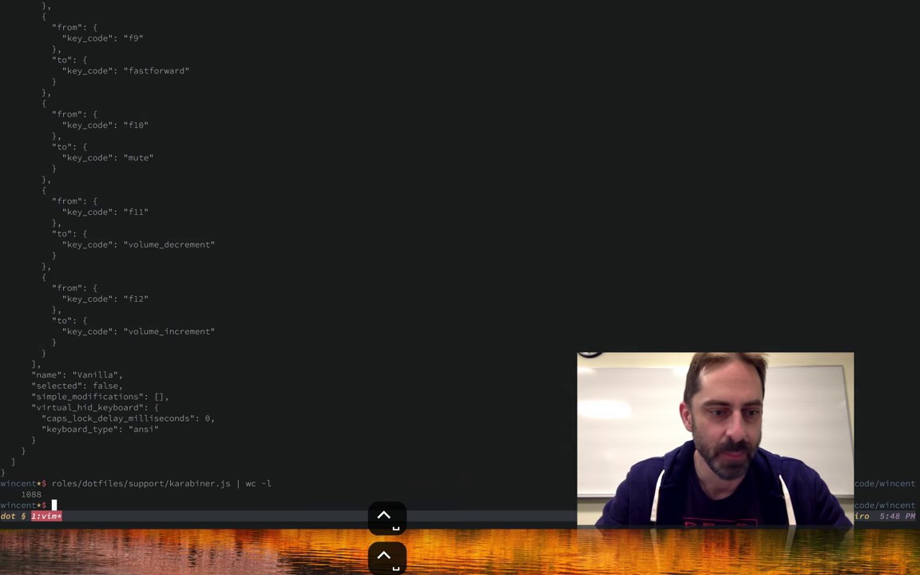
text(fg)
key(Return)
key(g)
key(g)
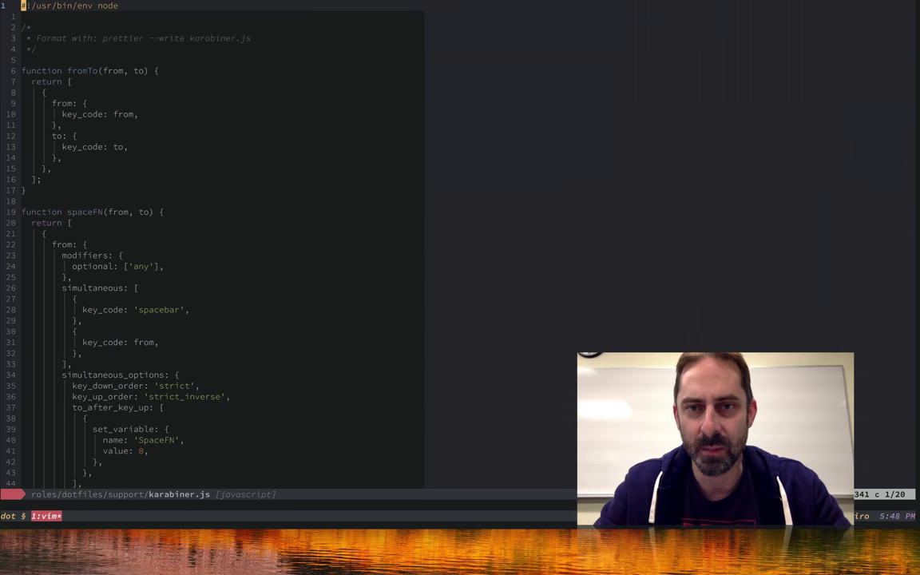
Fold fromTo's 10-line and spaceFN's 65-line return blocks in karabiner.js.
key(6)
key(j)
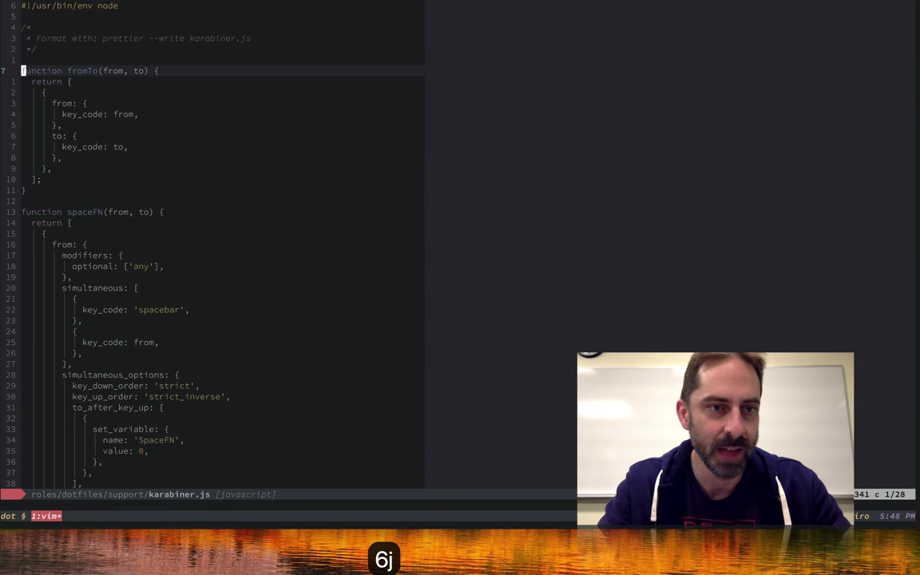
key(j)
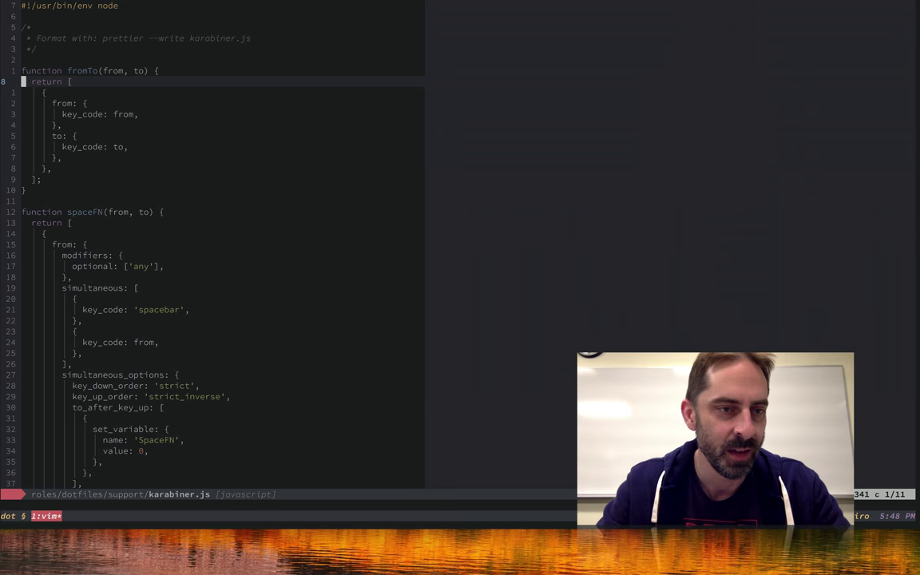
key(Tab)
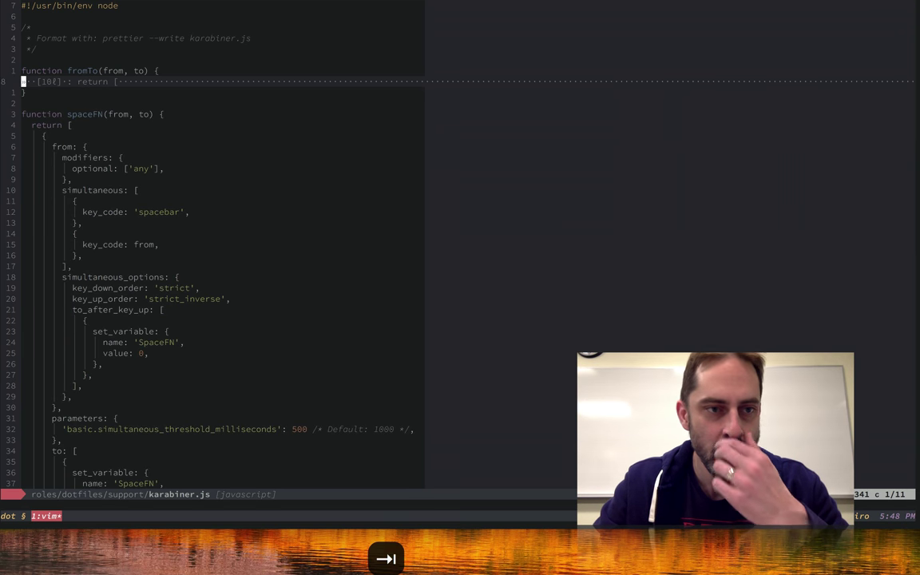
key(j)
key(j)
key(j)
key(j)
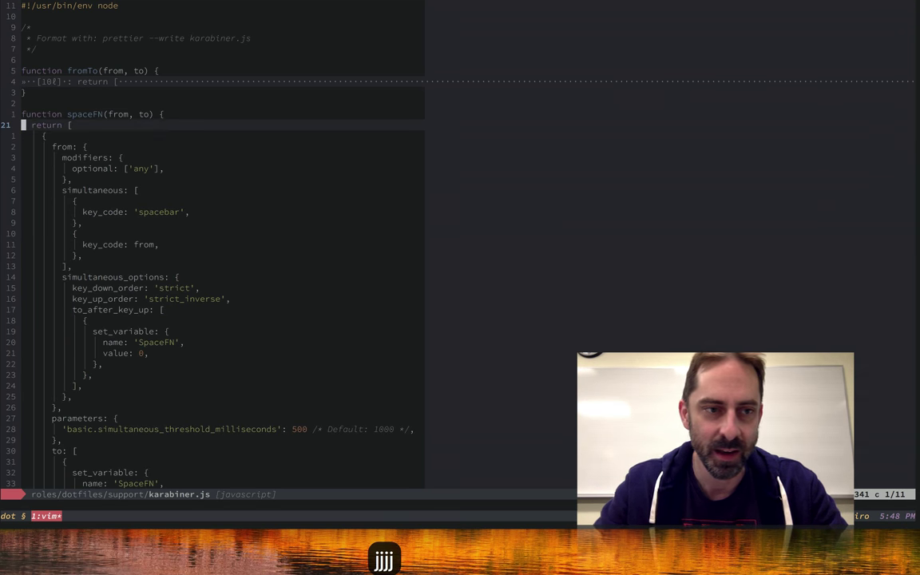
key(Tab)
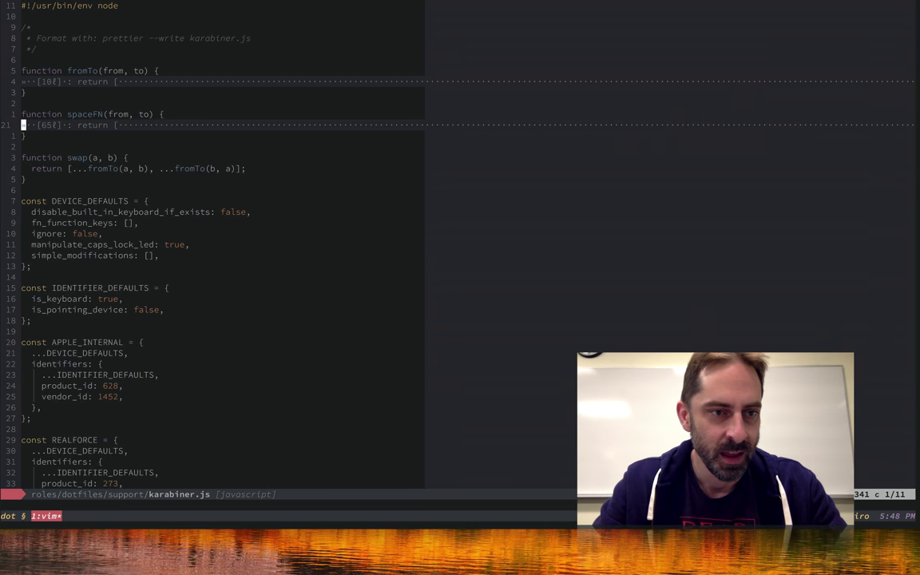
key(j)
key(j)
key(j)
key(j)
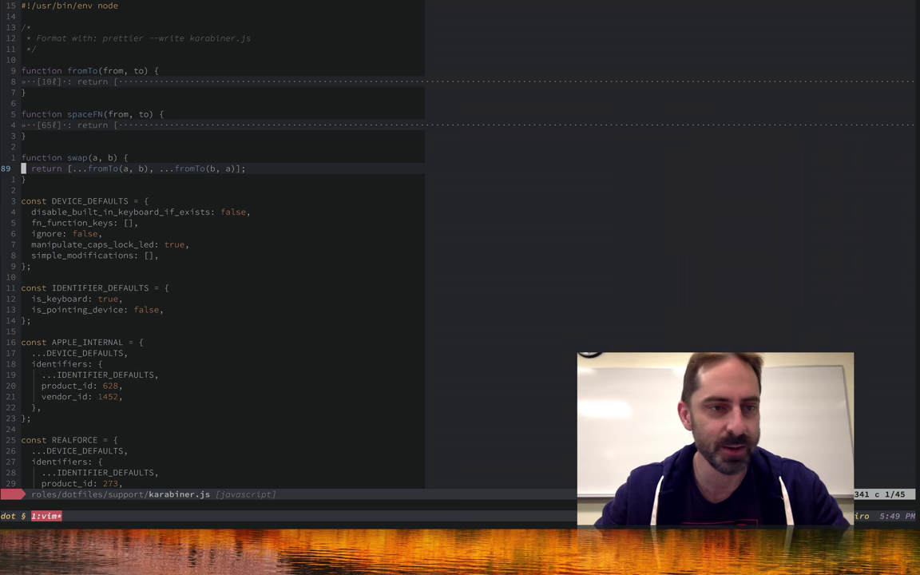
Move up 4 lines to the spaceFN fold and unfold its return block.
key(4)
key(k)
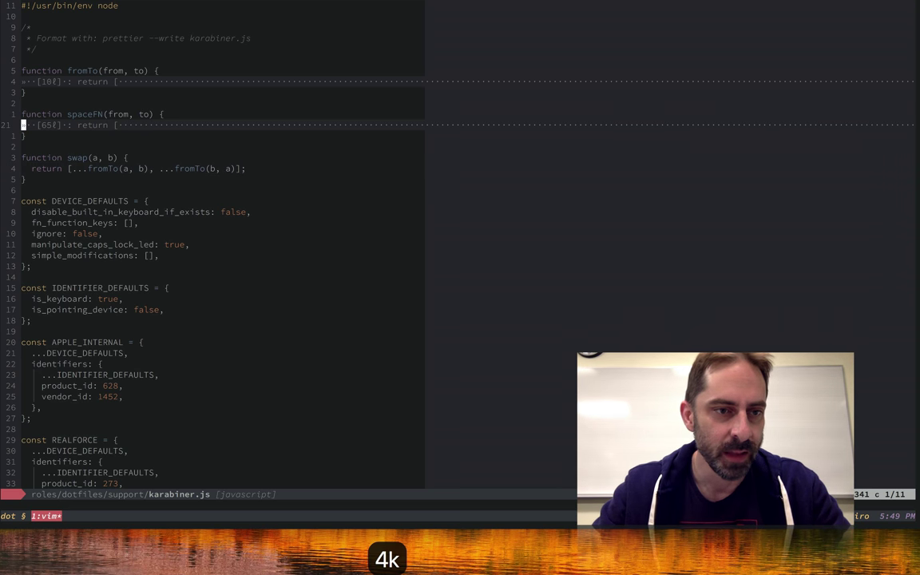
key(Tab)
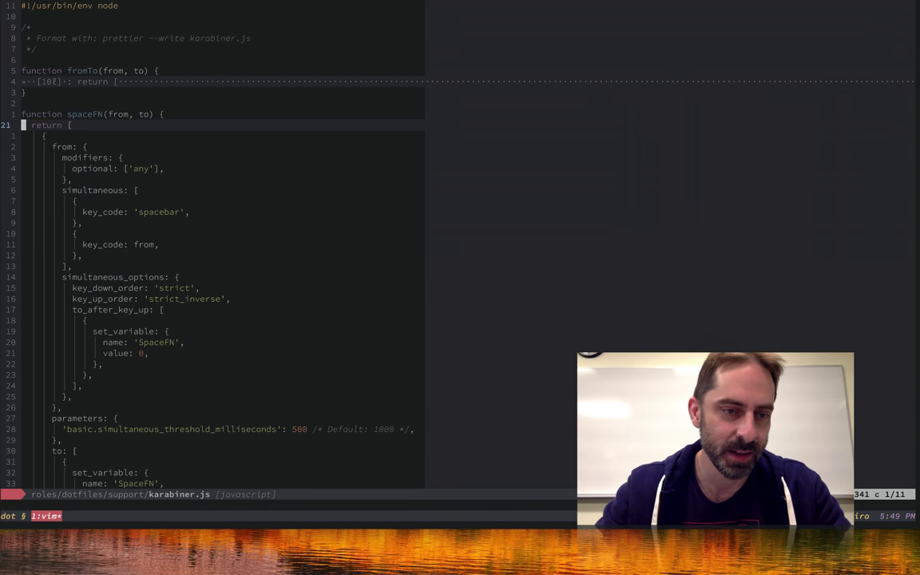
Search spaceFN with * to reach the 'SpaceFN layer' rule and step through its 'b' and 'u' mappings.
key(j)
key(j)
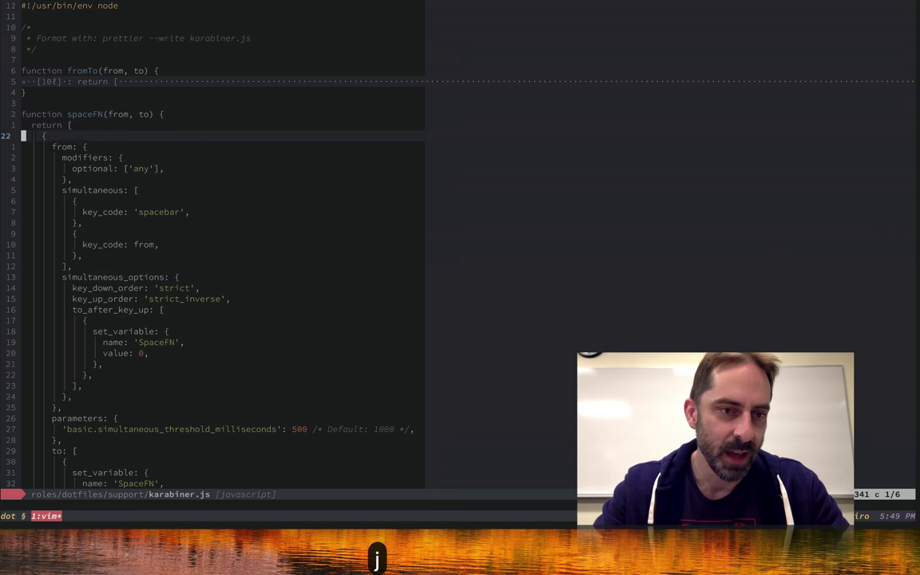
key(k)
key(k)
key(k)
key(w)
key(asterisk)
key(n)
key(n)
key(n)
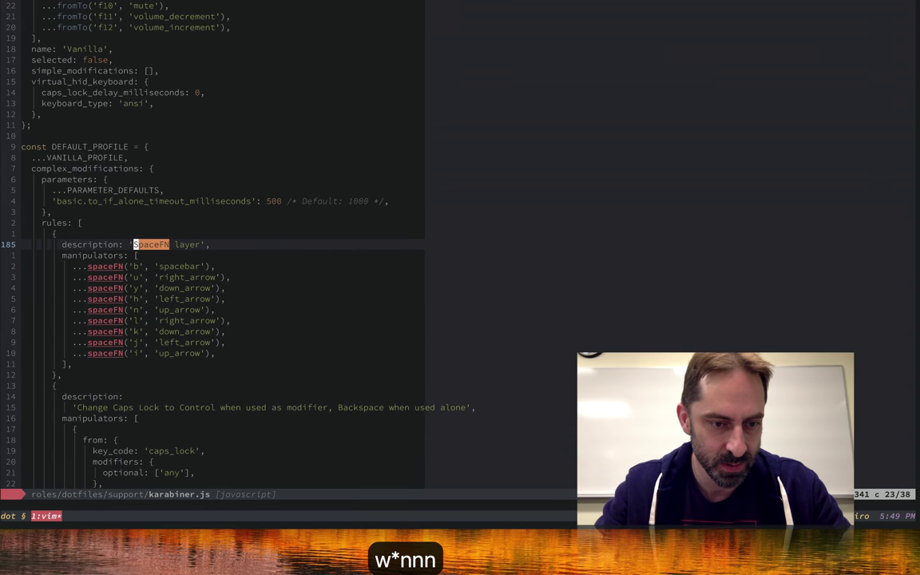
key(space)
key(n)
key(j)
key(j)
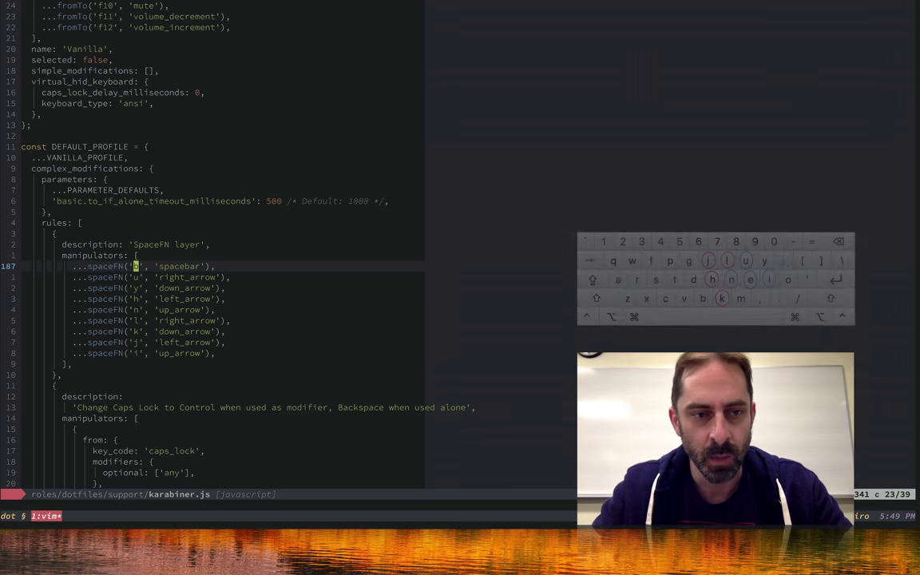
key(j)
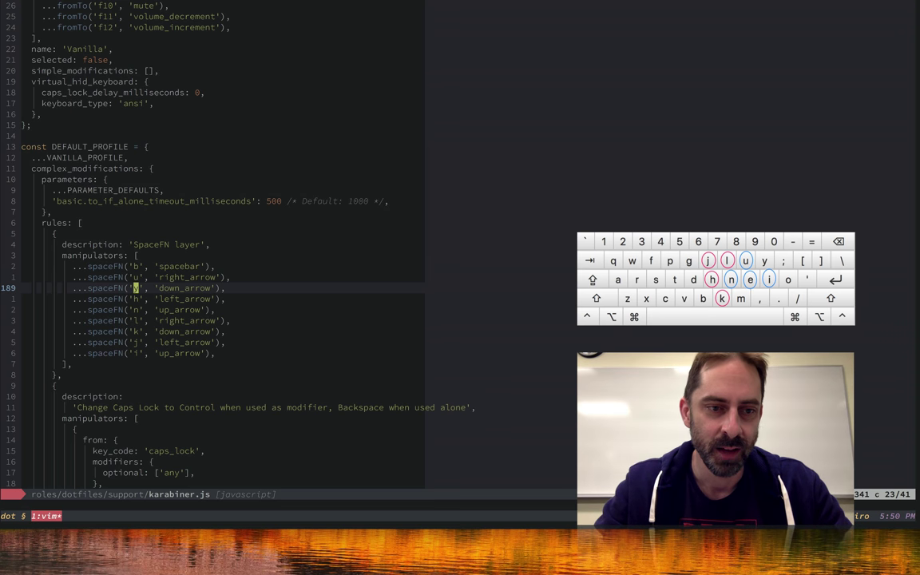
Switch to the browser and scroll the repository page to its Homebrew section.
key(super+Tab)
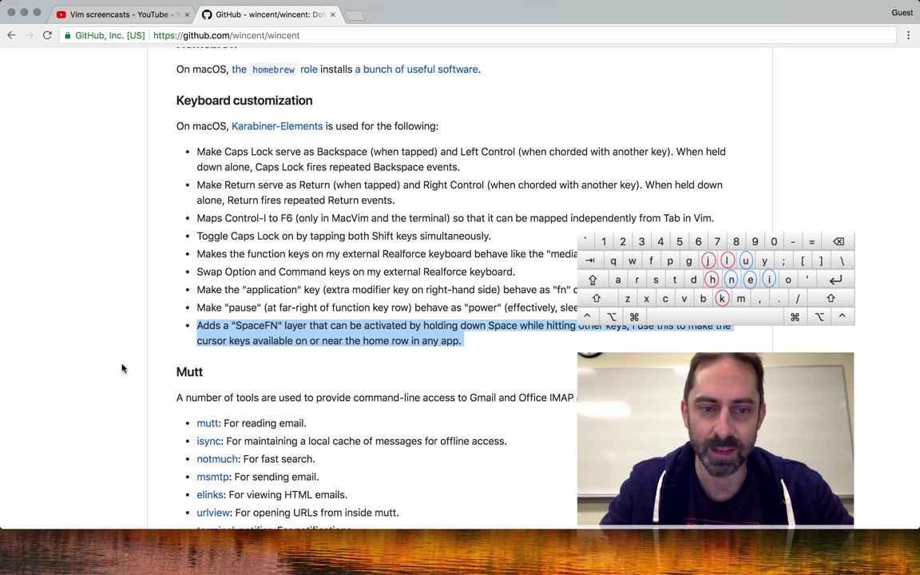
key(Up)
key(Up)
key(Up)
key(Up)
key(Down)
key(Down)
key(Down)
key(Down)
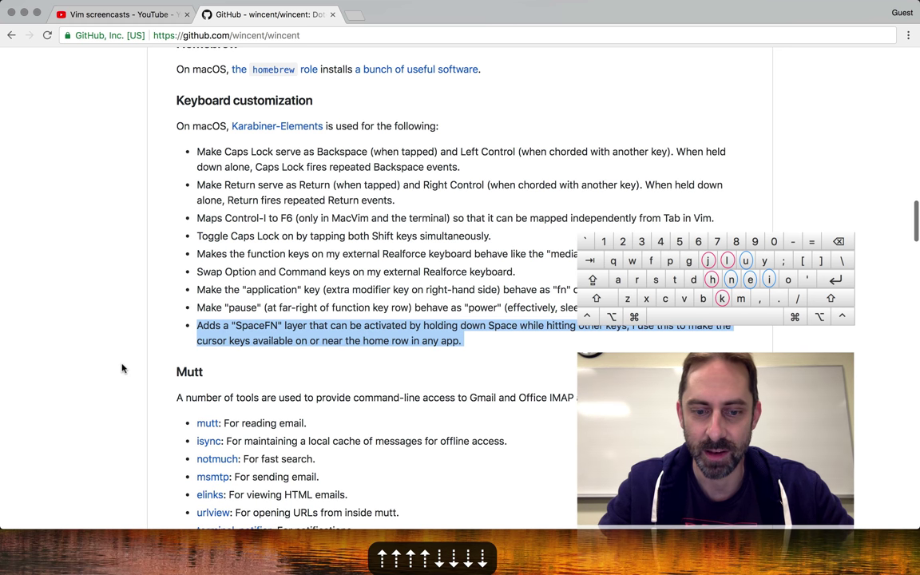
key(Up)
key(Up)
key(Up)
key(Up)
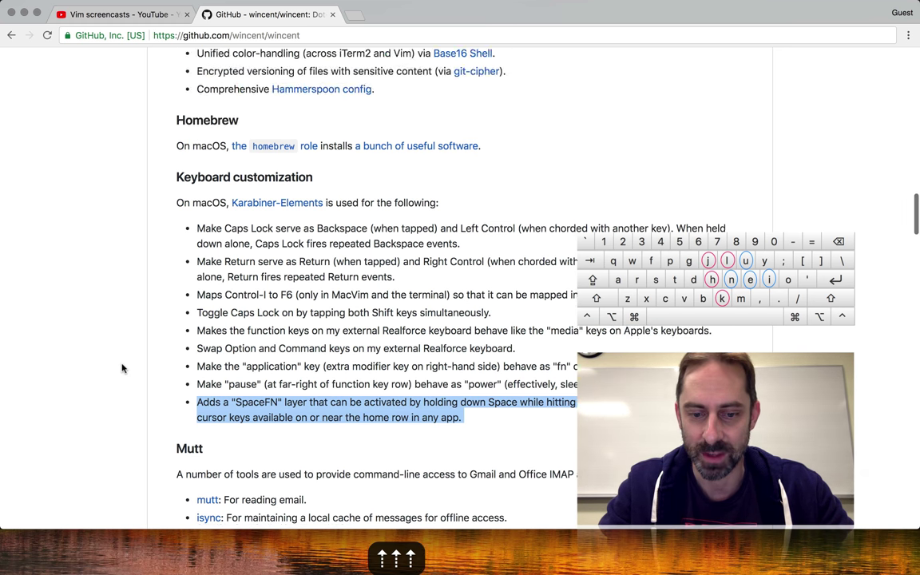
key(Down)
key(Down)
key(Down)
key(Down)
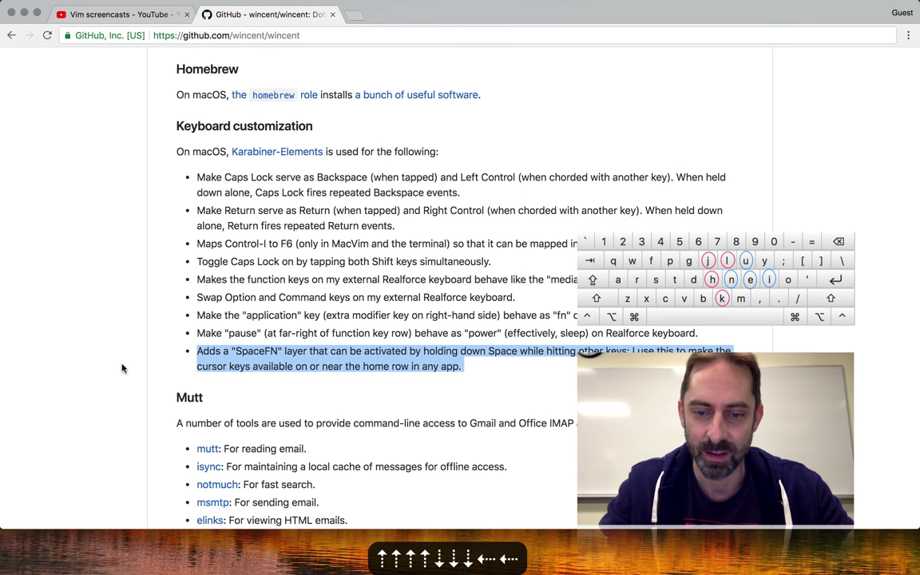
Open the repository's roles folder, scroll its listing, then return to karabiner.js in Neovim.
key(o)
key(o)
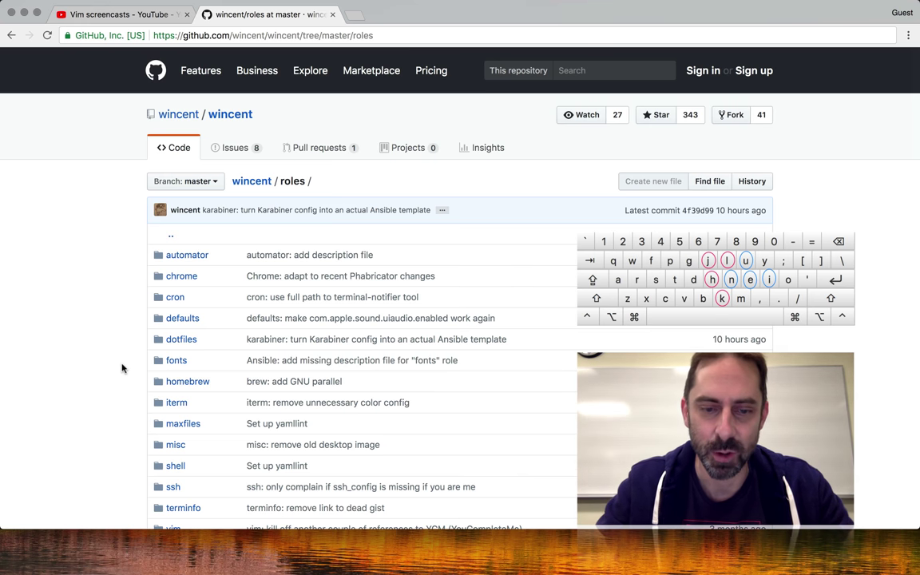
key(Down)
key(Down)
key(Down)
key(Down)
key(Down)
key(Down)
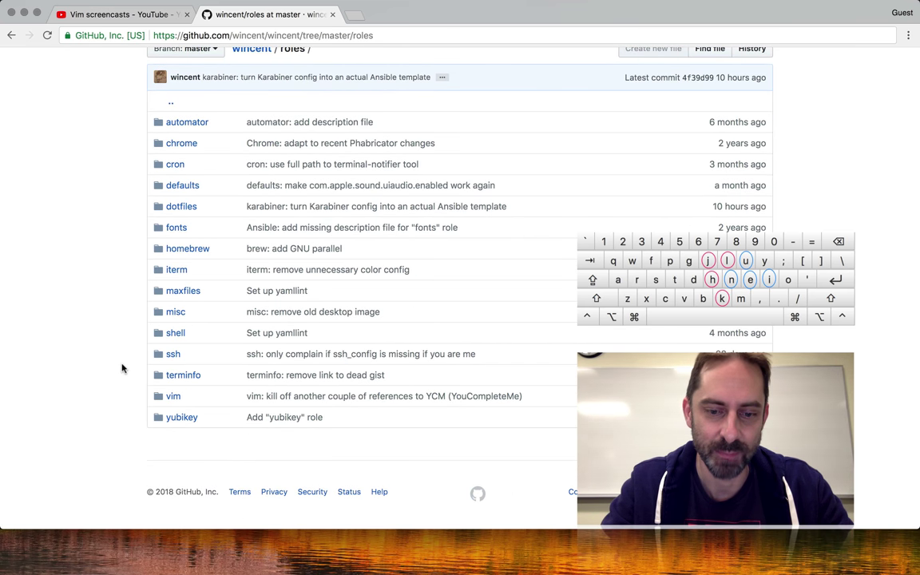
key(Up)
key(Up)
key(Up)
key(Up)
key(Down)
key(Down)
key(Down)
key(Down)
key(Down)
key(Down)
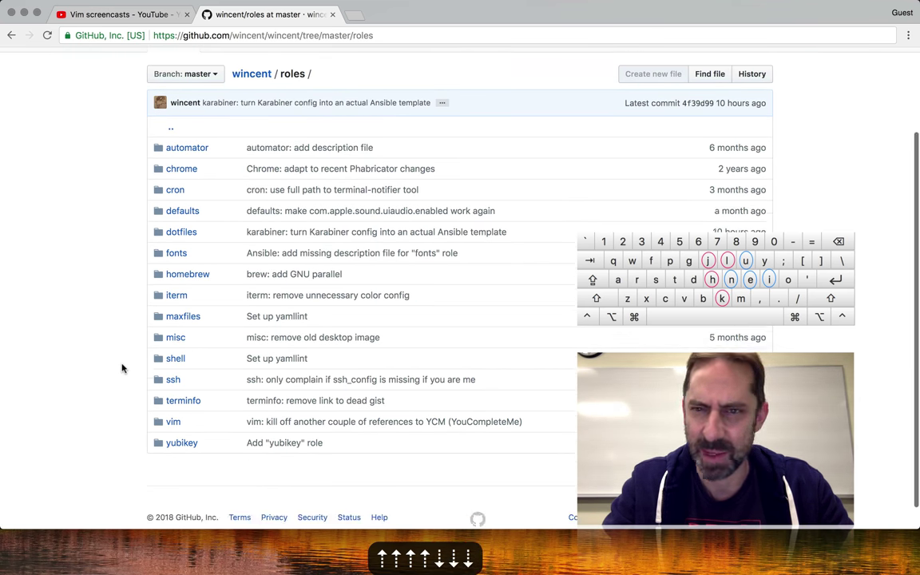
key(Up)
key(Up)
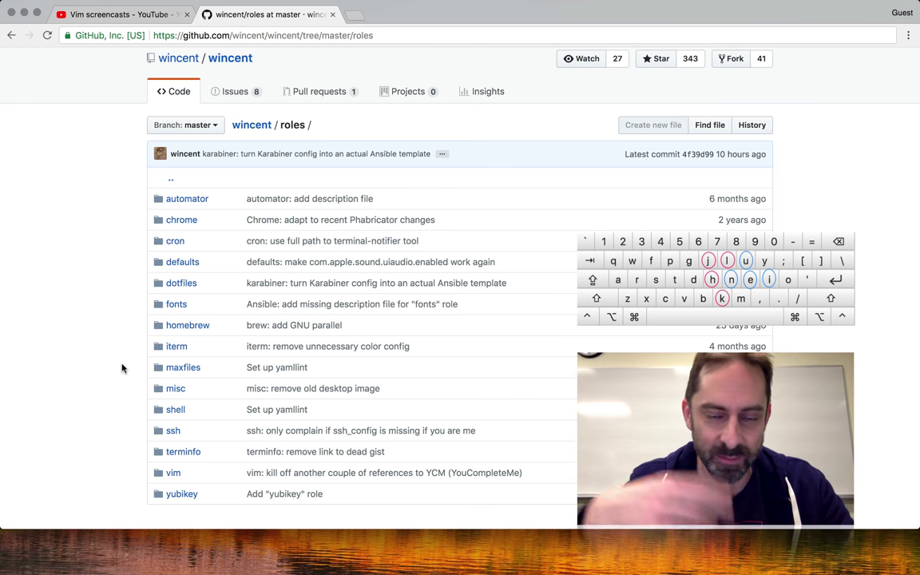
key(super+Tab)
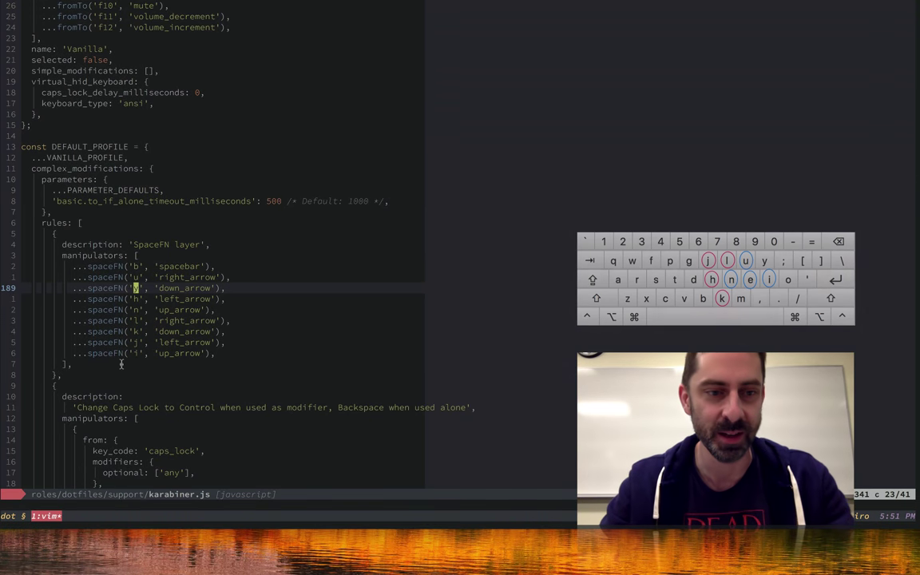
Search for spaceFN with * and jump to the function's definition.
key(k)
key(k)
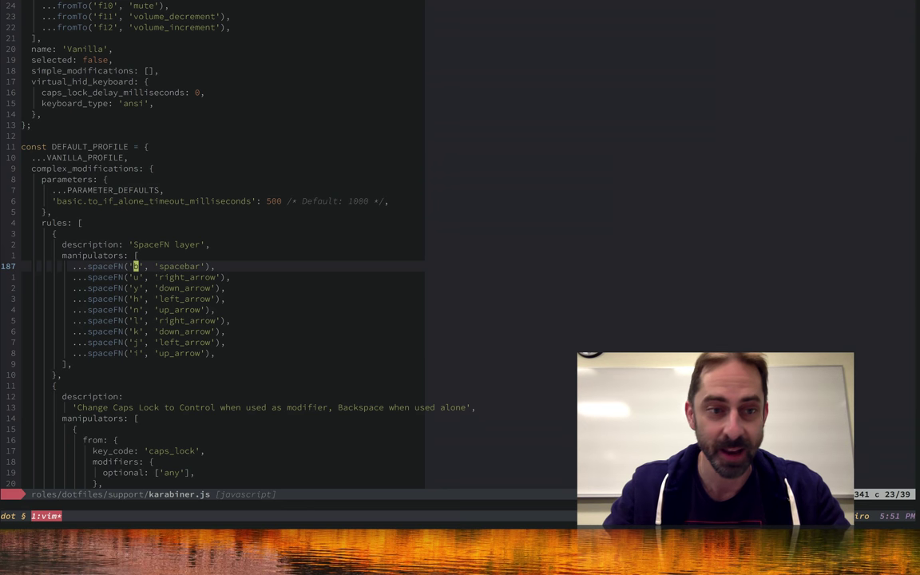
key(b)
key(b)
key(asterisk)
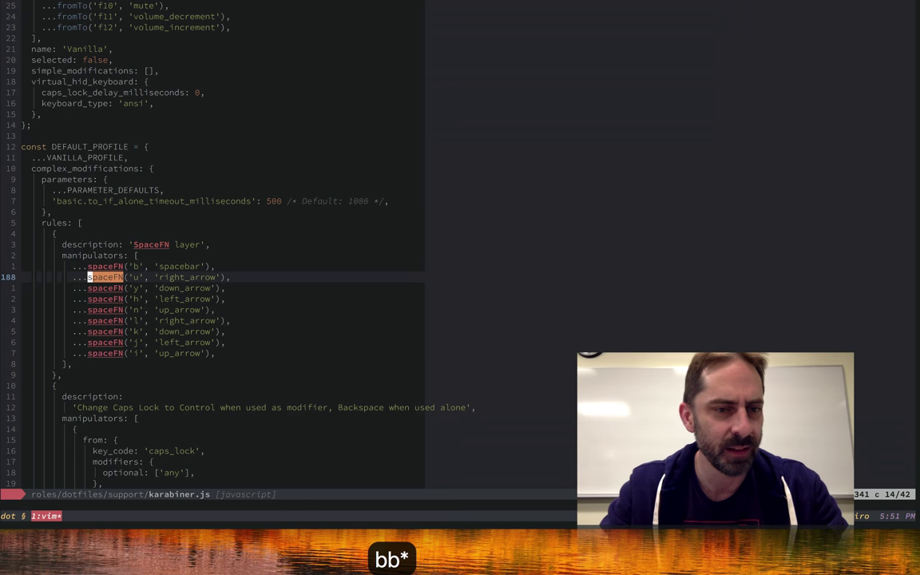
key(g)
key(g)
key(n)
Step down through the from block's modifiers and simultaneous keys to key_code: from.
key(j)
key(j)
key(j)
key(j)
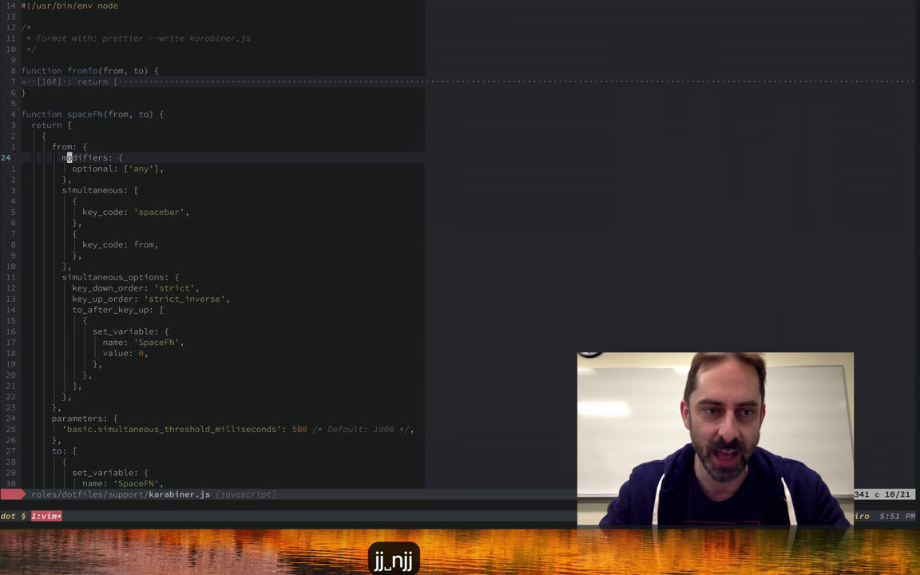
key(j)
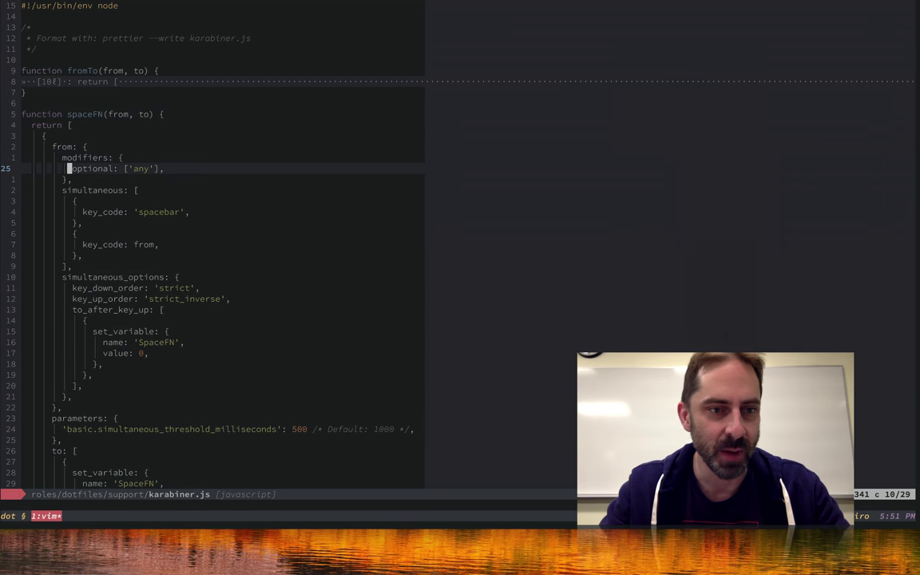
key(j)
key(j)
key(j)
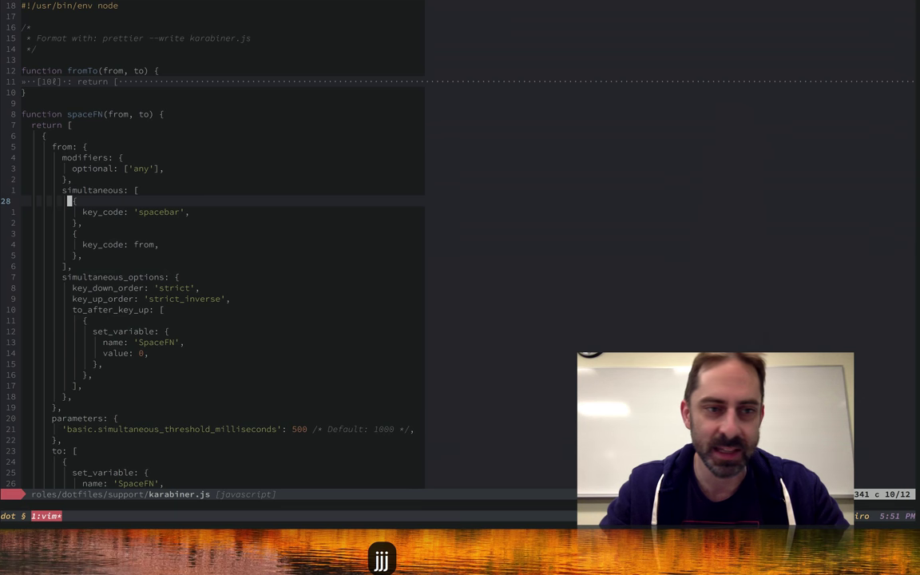
key(Tab)
key(Tab)
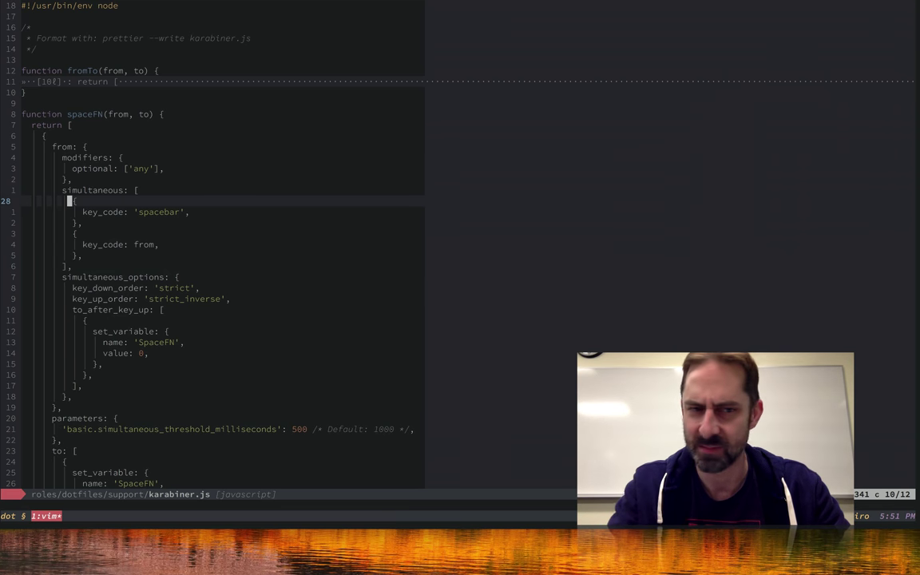
key(j)
key(j)
key(j)
key(j)
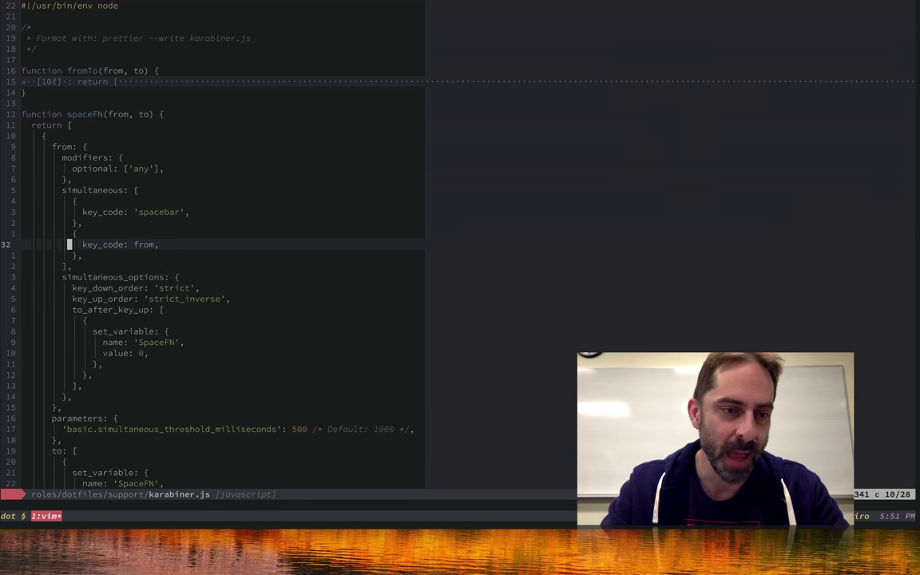
Line-select the 'strict' key_down_order and 'strict_inverse' key_up_order lines.
key(j)
key(j)
key(j)
key(j)
key(V)
key(j)
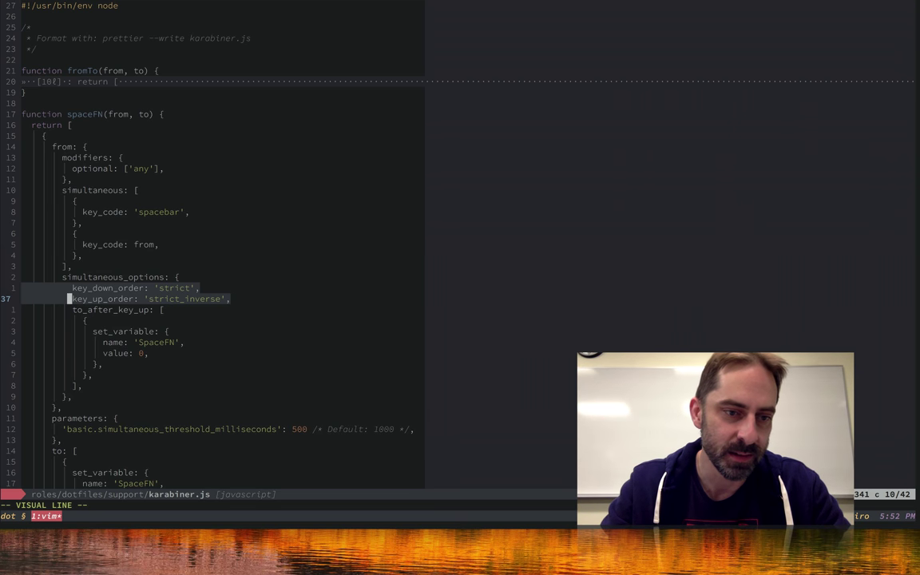
Highlight the SpaceFN variable's value: 0 line that resets the layer on key release.
key(ctrl+bracketleft)
key(j)
key(j)
key(j)
key(j)
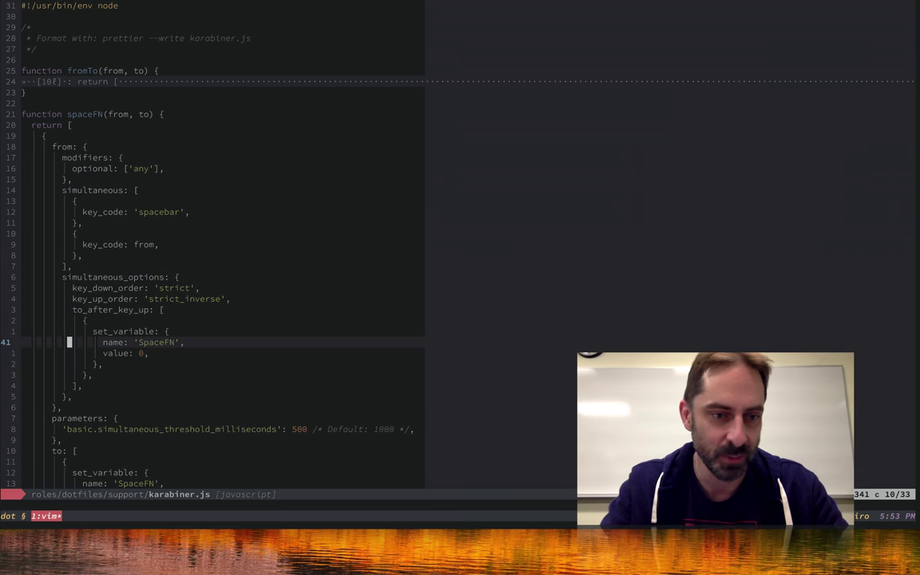
key(j)
key(shift+v)
key(Escape)
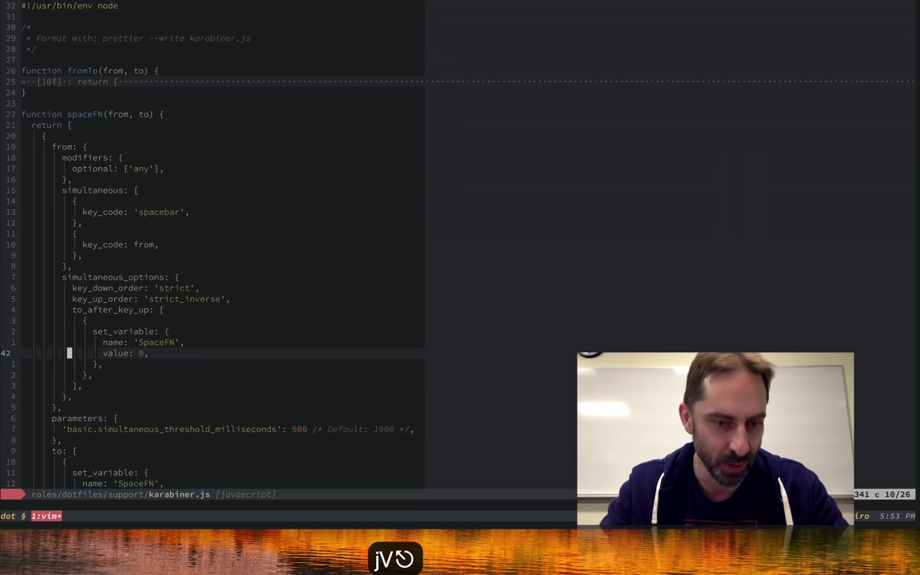
Jump 12 lines to the to section, recentre, and reach value: 1 and key_code: to.
key(1)
key(2)
key(j)
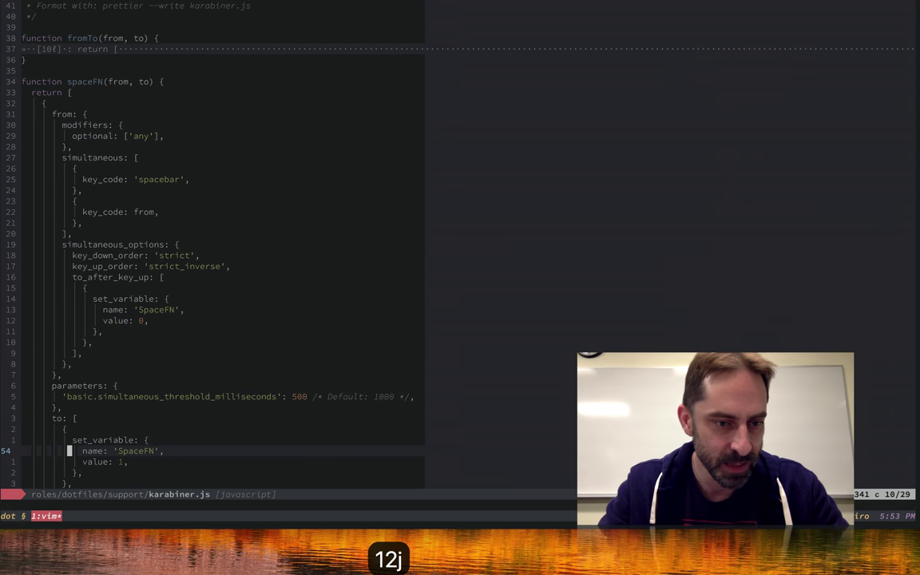
key(z)
key(z)
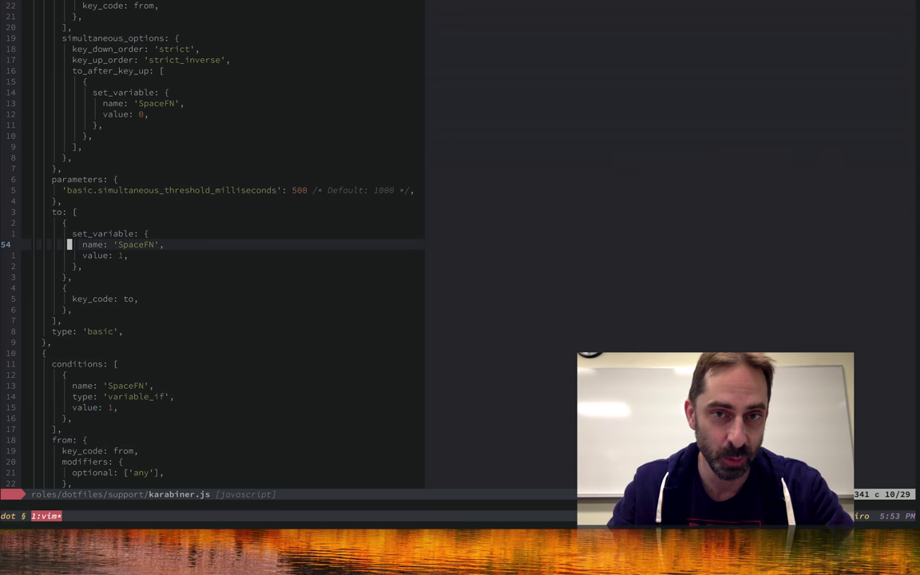
key(j)
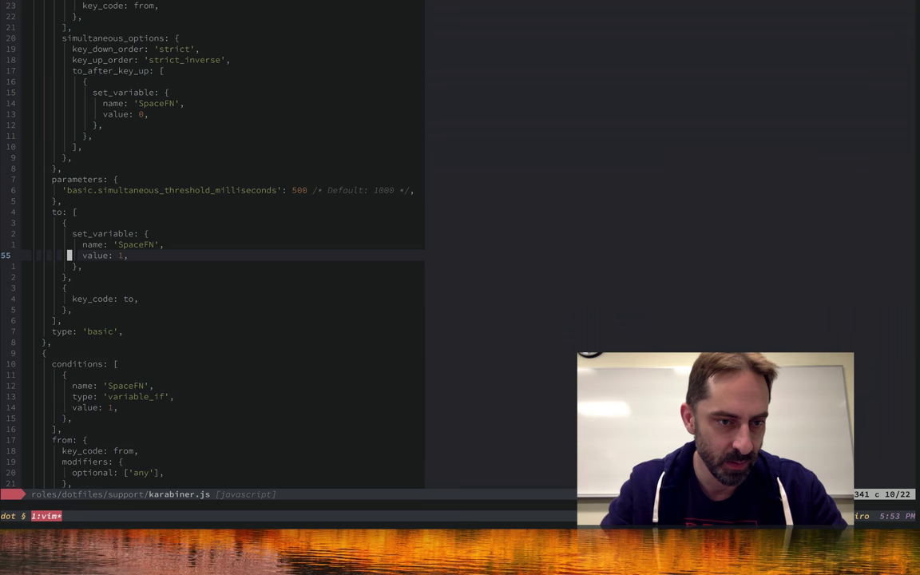
key(j)
key(j)
key(j)
key(j)
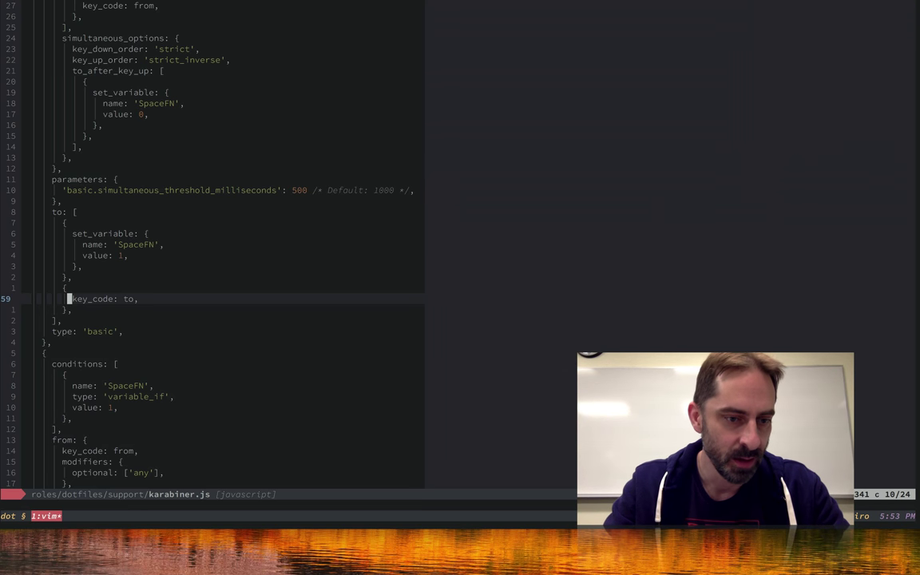
Jump 13 lines to the conditional manipulator's from block, centre it, and split vertically with :vs.
key(1)
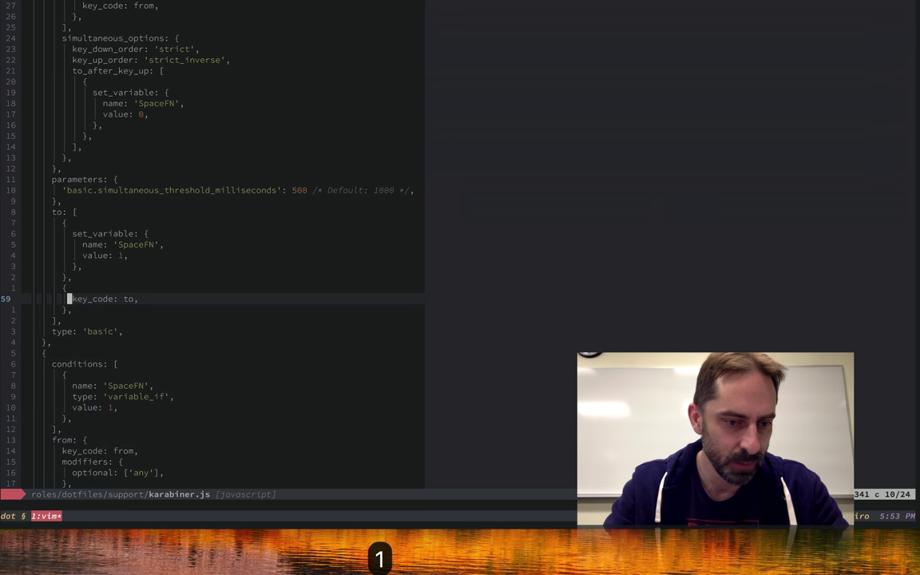
key(3)
key(j)
key(z)
key(z)
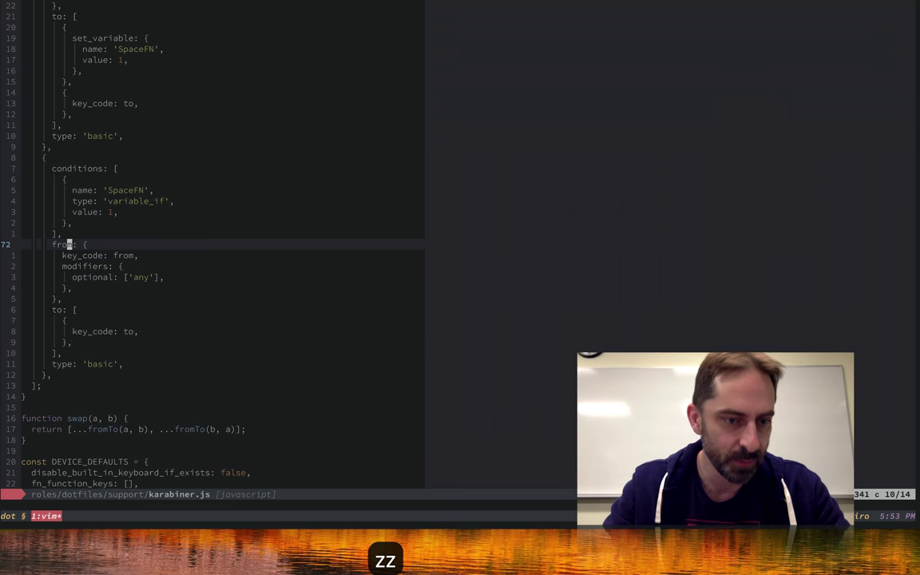
key(j)
key(j)
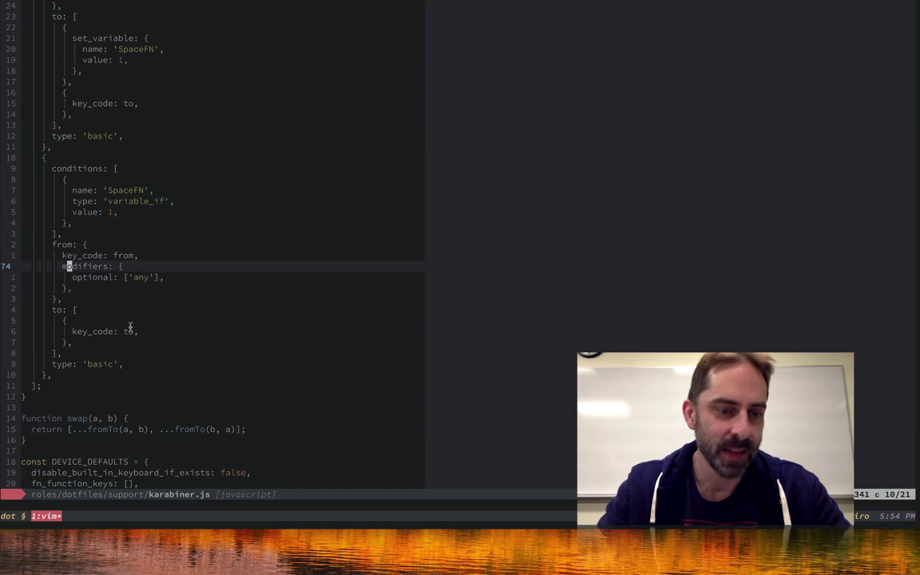
text(:vs)
key(Return)
Load karabiner.json in the new pane, page through its SpaceFN manipulators, then close it.
key(ctrl+o)
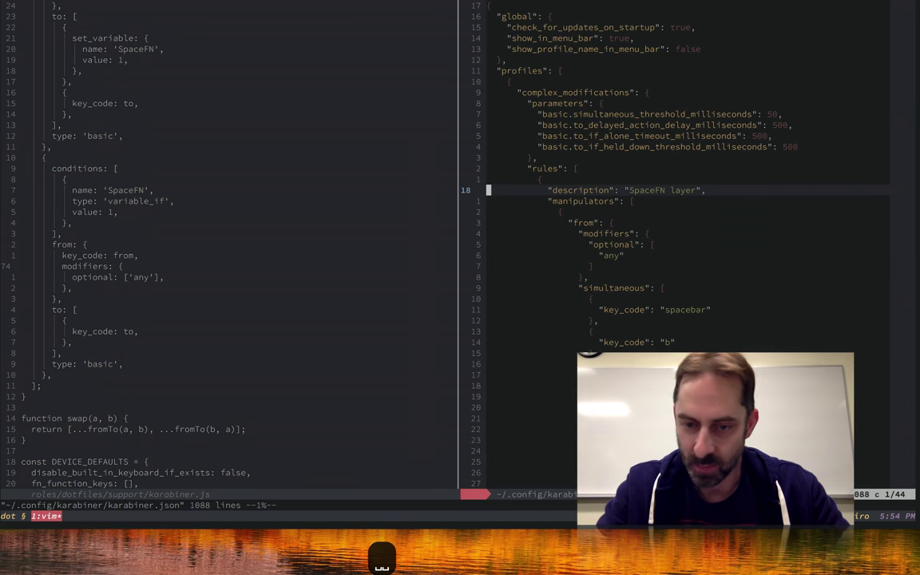
key(Tab)
key(Tab)
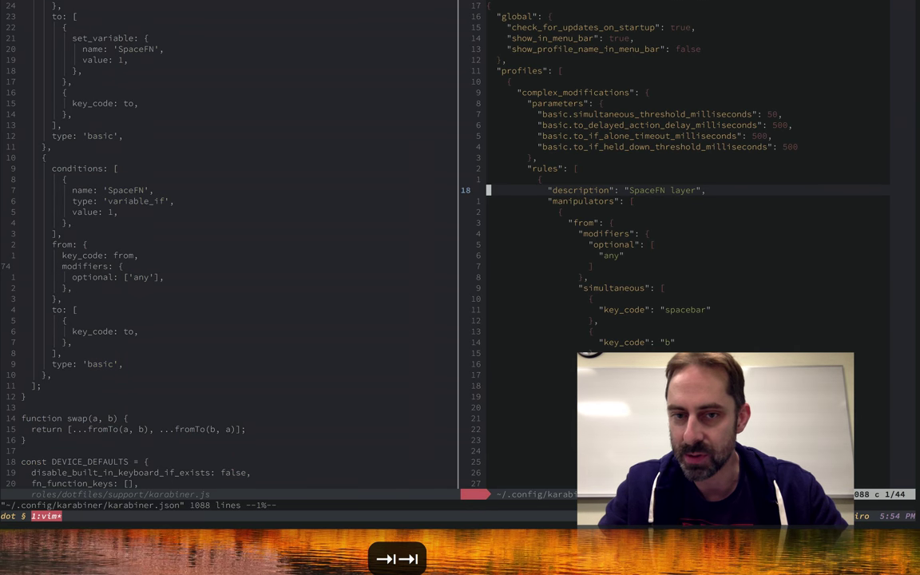
key(j)
key(j)
key(j)
key(ctrl+d)
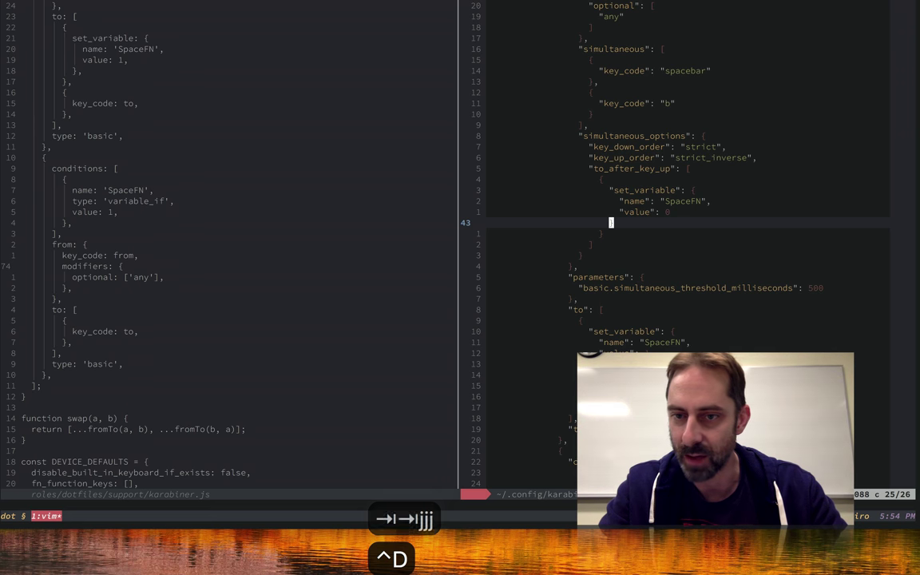
key(ctrl+d)
key(ctrl+d)
key(ctrl+d)
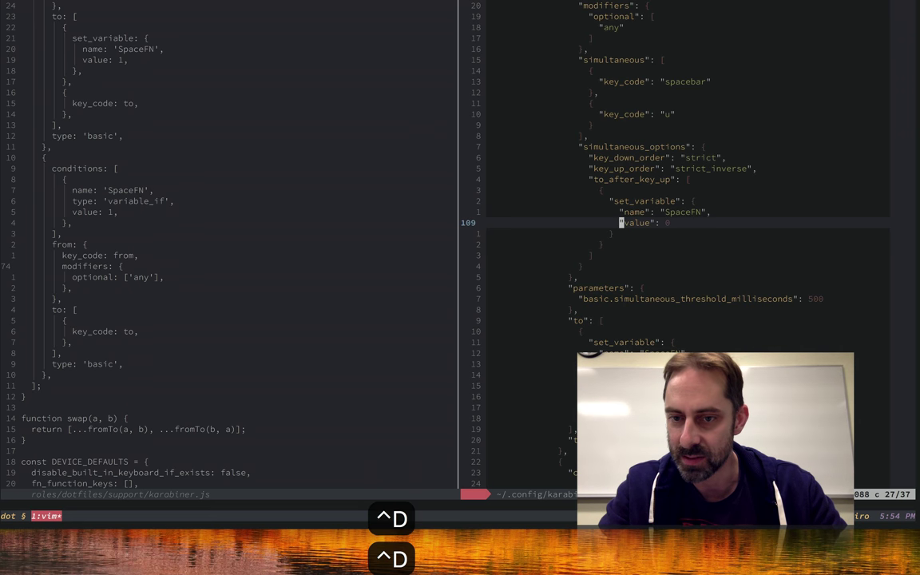
key(ctrl+d)
key(ctrl+d)
key(ctrl+d)
key(ctrl+d)
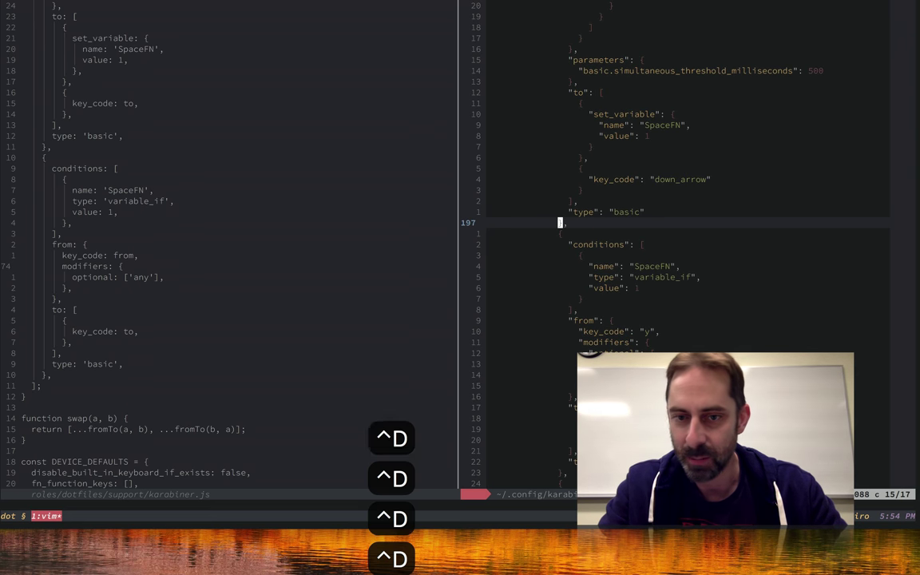
key(space)
key(q)
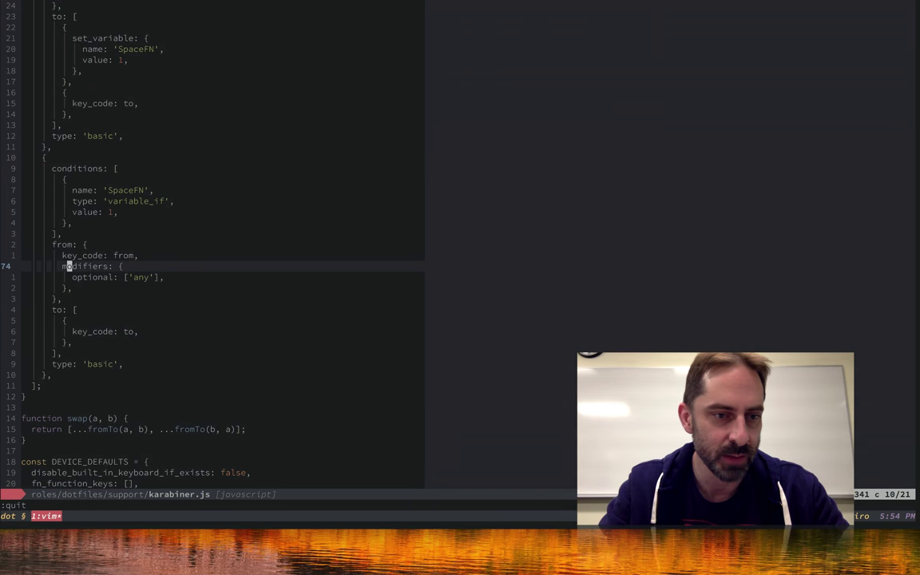
key(1)
key(5)
key(j)
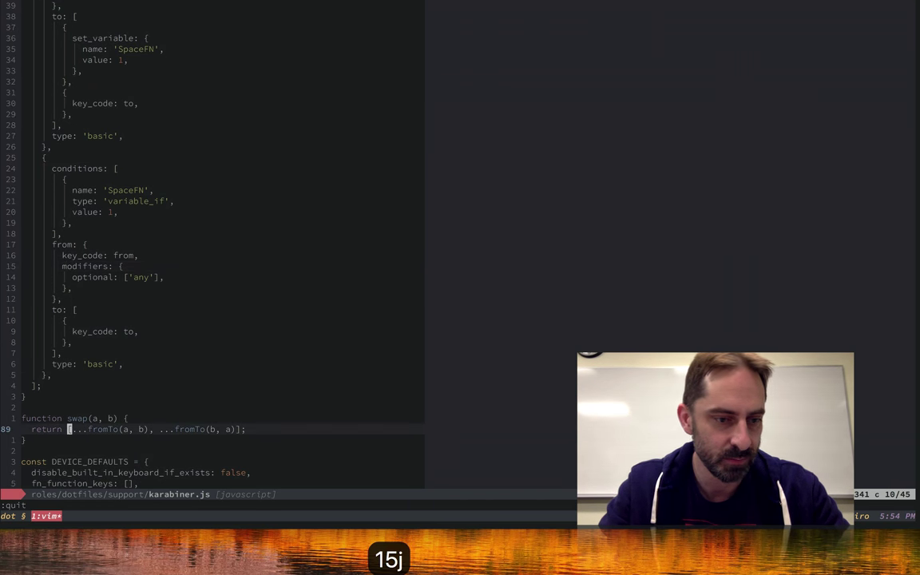
key(j)
key(j)
key(j)
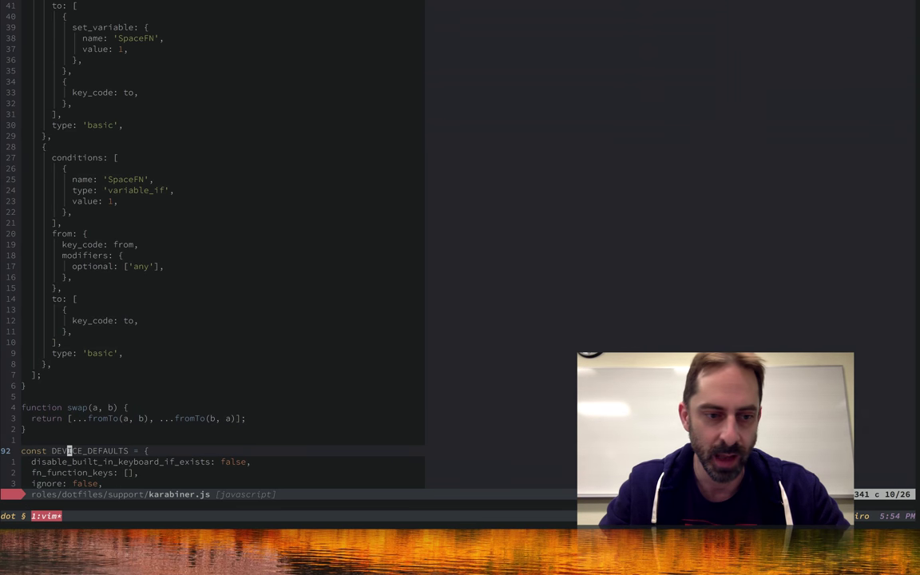
key(z)
key(t)
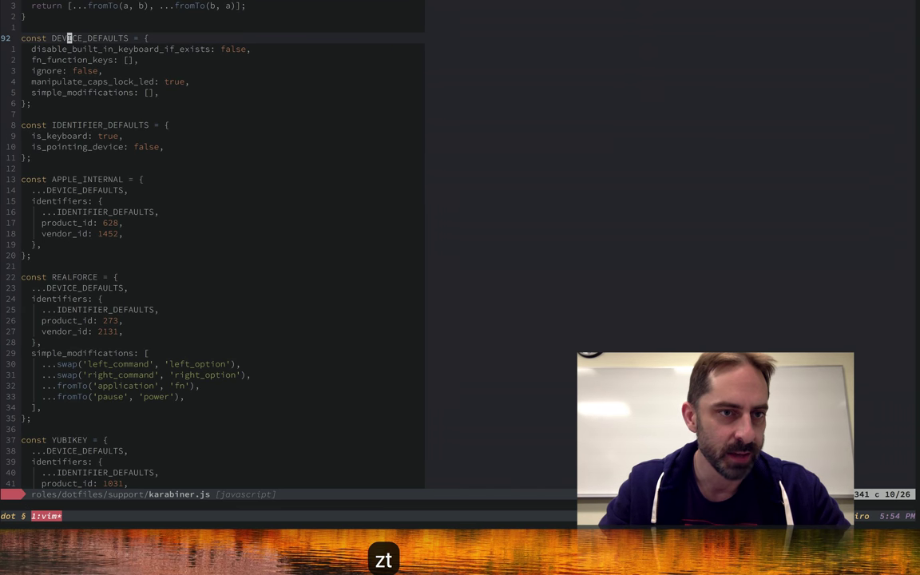
key(j)
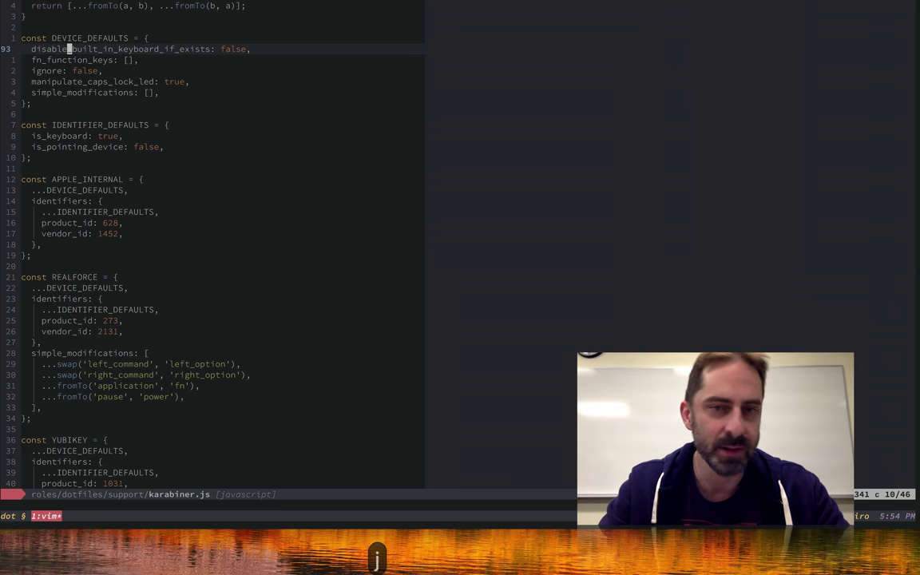
key(k)
key(k)
key(k)
key(k)
key(k)
key(k)
key(k)
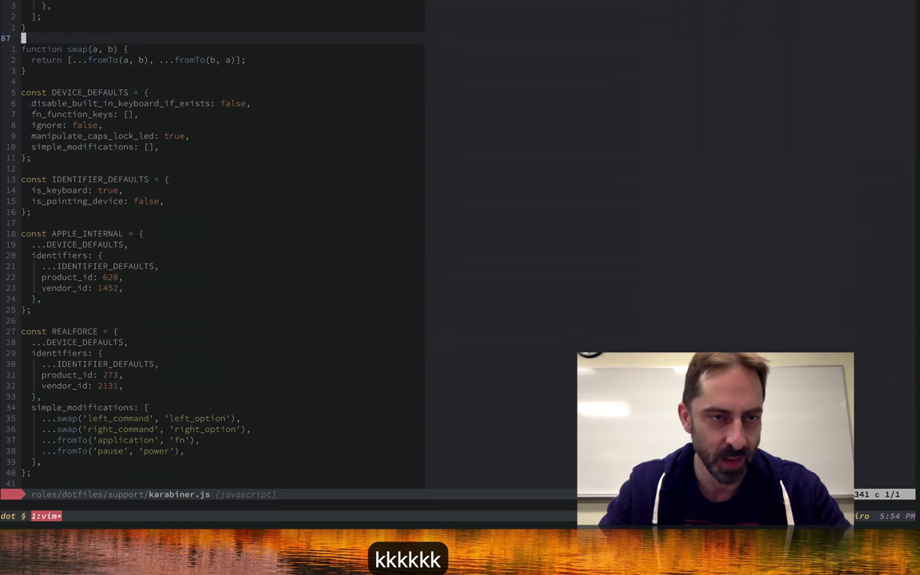
key(k)
key(j)
key(j)
key(j)
key(w)
key(h)
key(h)
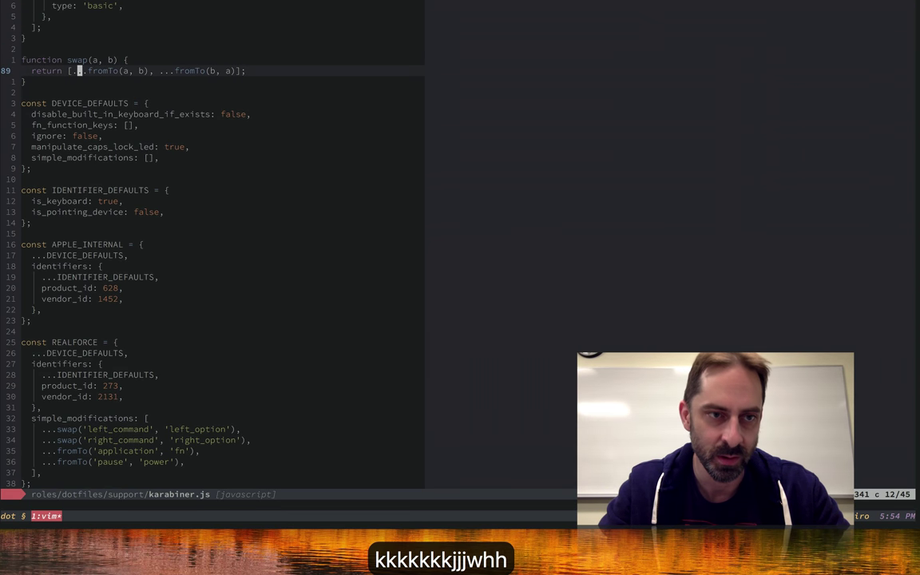
key(w)
key(w)
key(h)
key(h)
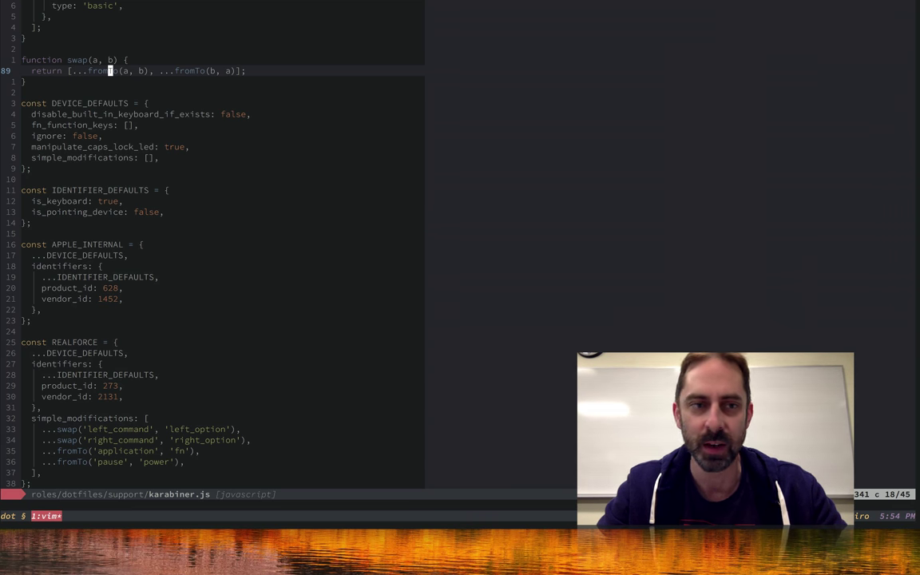
key(b)
key(b)
key(l)
key(l)
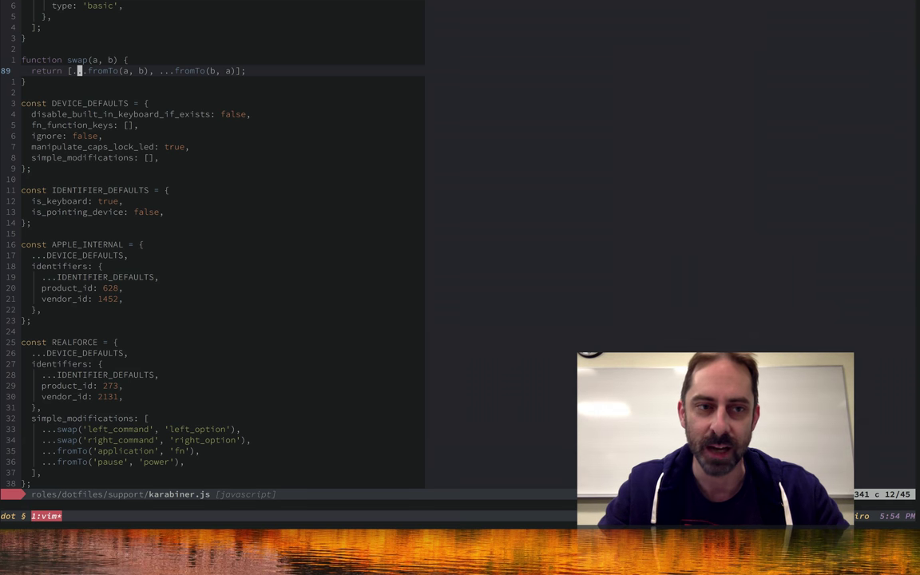
key(h)
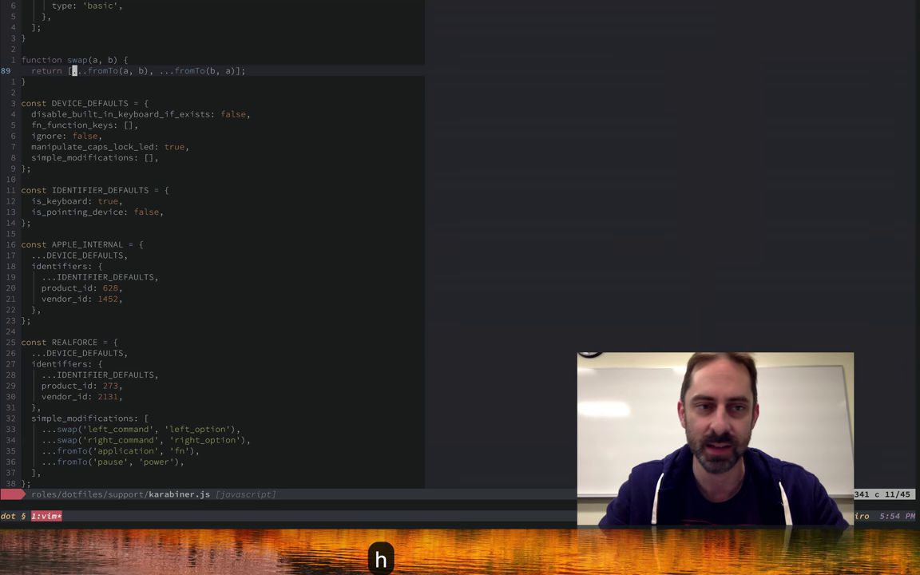
key(l)
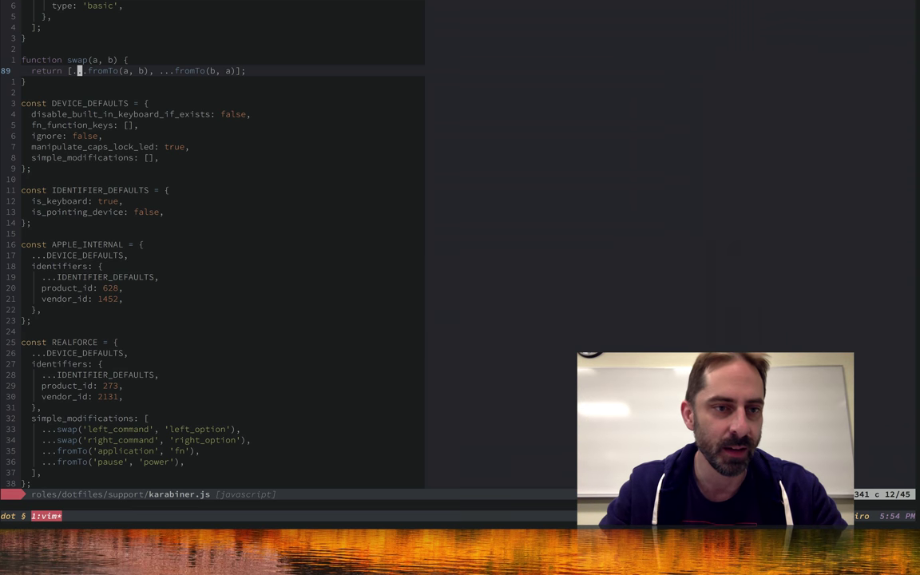
Move 16 lines down to APPLE_INTERNAL, its identifiers, and REALFORCE's DEVICE_DEFAULTS spread.
key(1)
key(6)
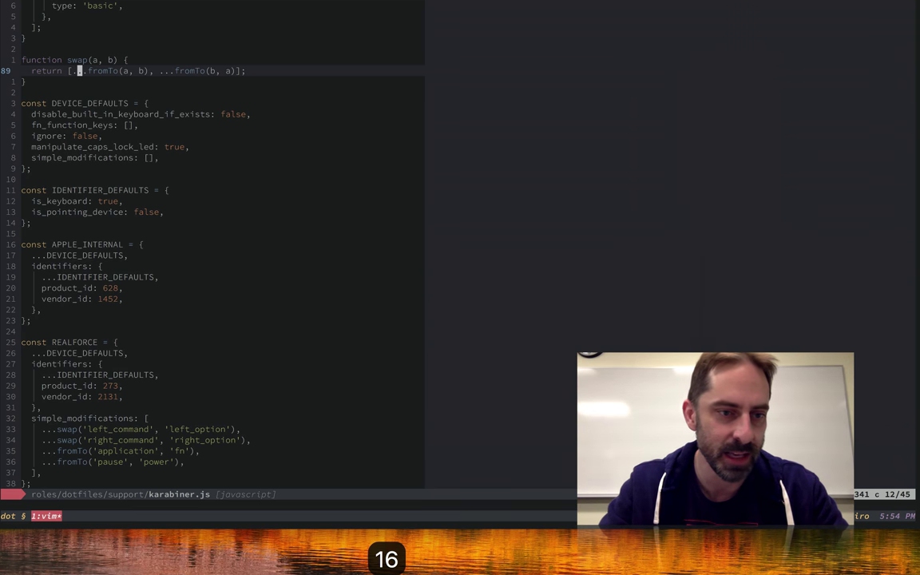
key(j)
key(j)
key(k)
key(j)
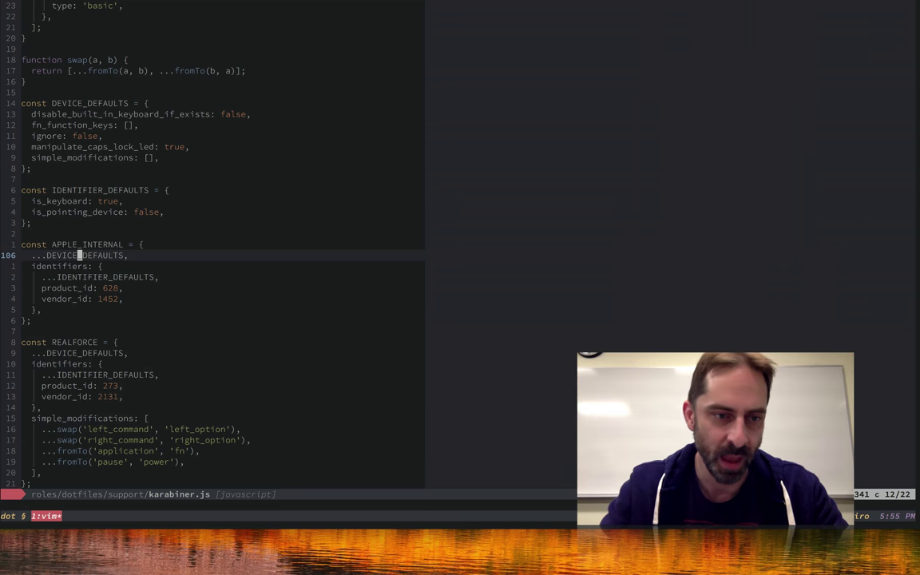
key(j)
key(j)
key(j)
key(j)
key(j)
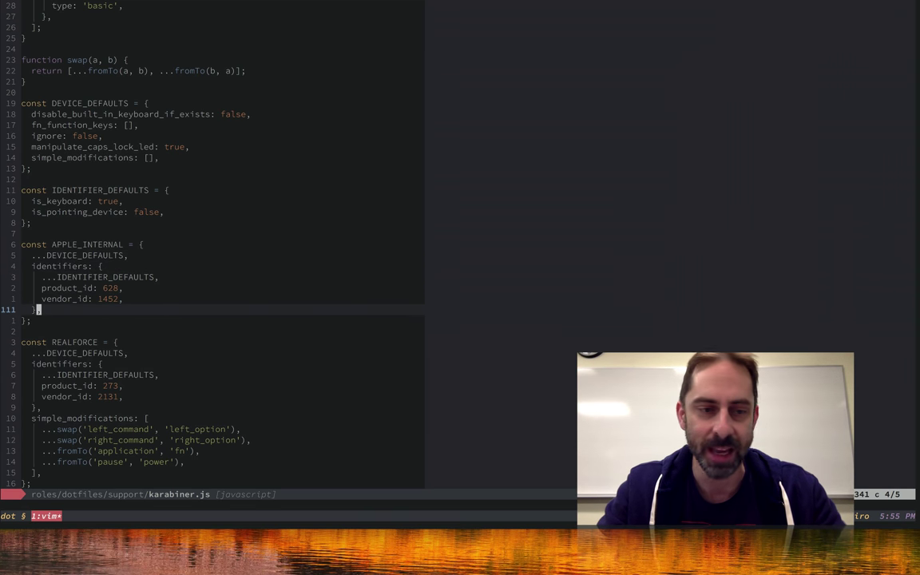
key(j)
key(j)
key(j)
key(j)
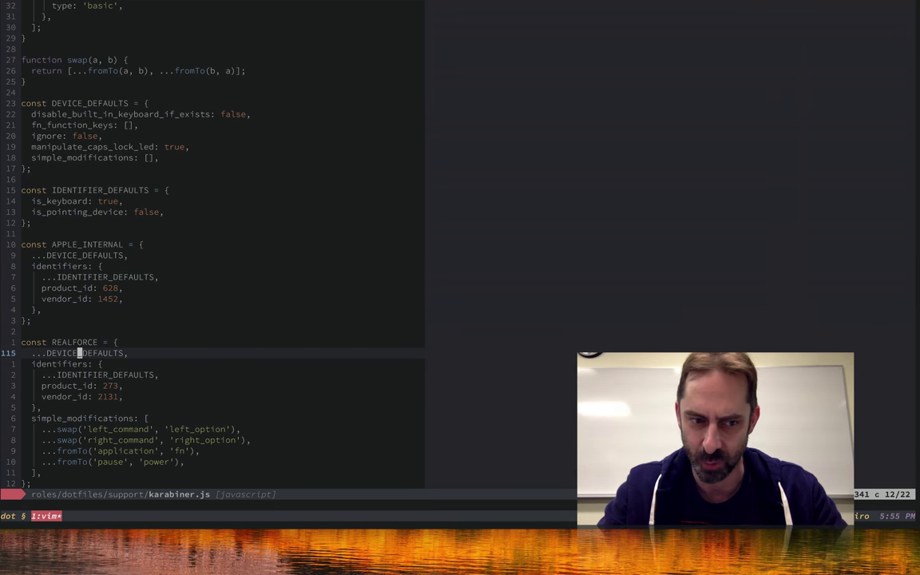
Step through REALFORCE's left_command, application-to-fn and pause-to-power mappings, then YUBIKEY and VANILLA_PROFILE.
key(6)
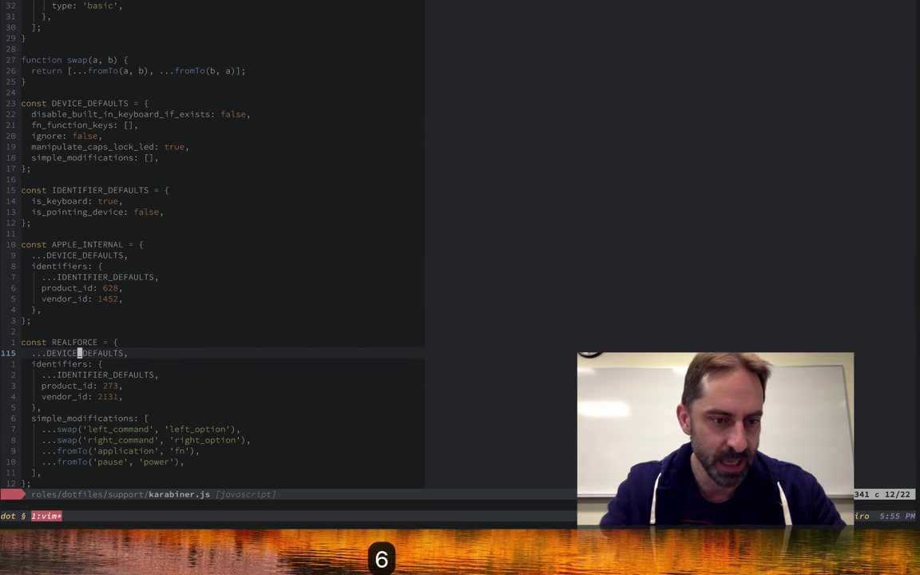
key(j)
key(j)
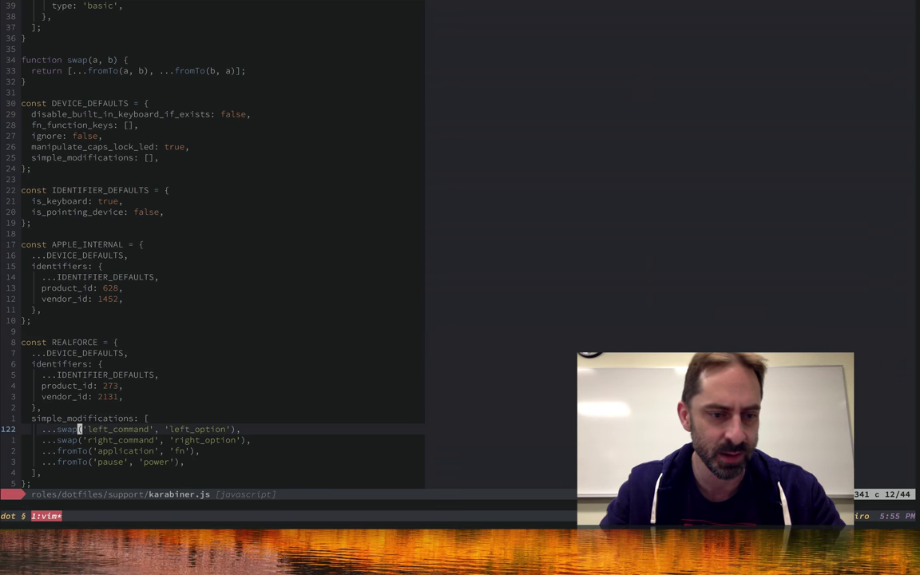
key(j)
key(j)
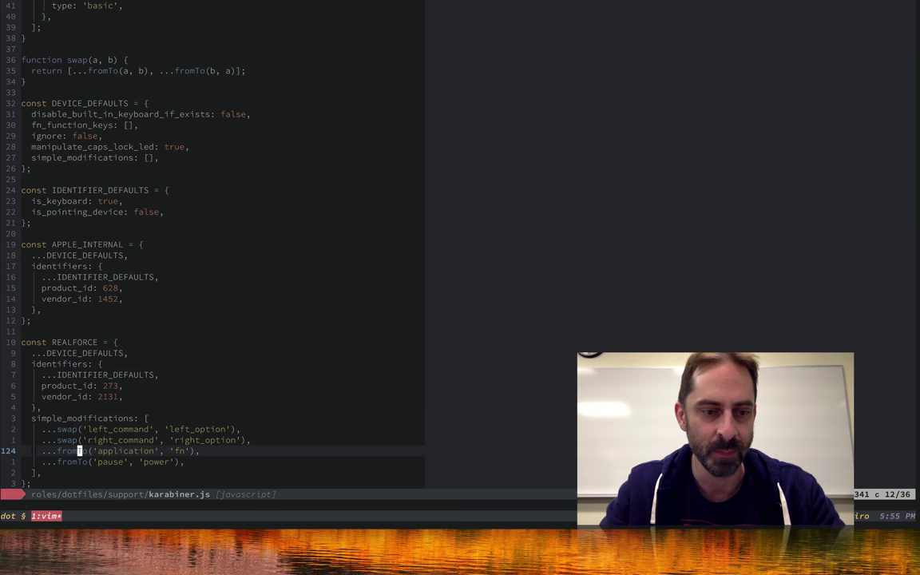
key(l)
key(l)
key(l)
key(l)
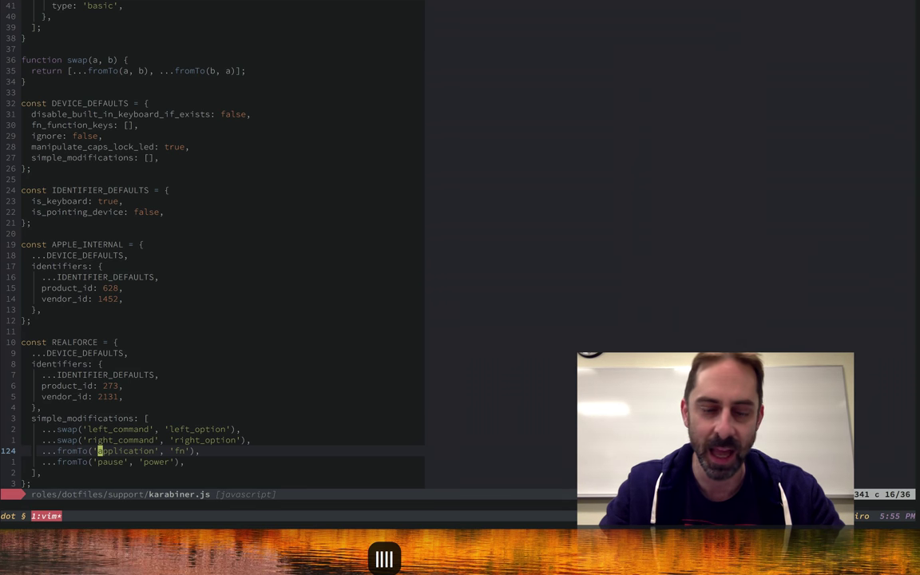
key(j)
key(j)
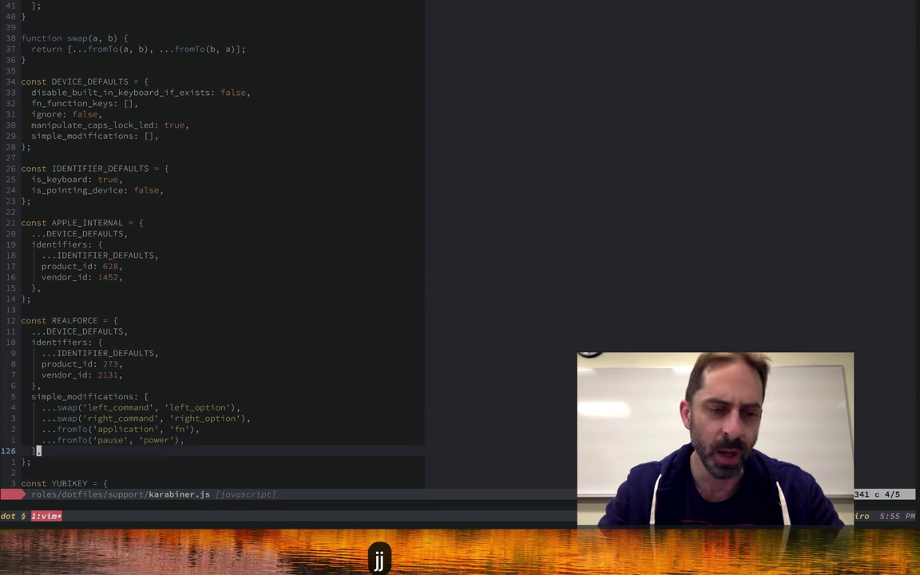
key(k)
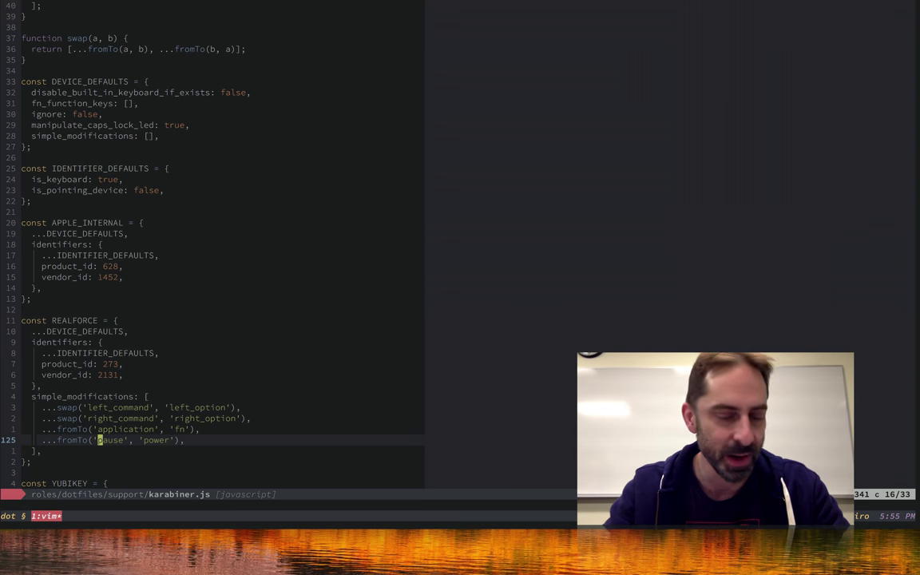
key(j)
key(j)
key(j)
key(j)
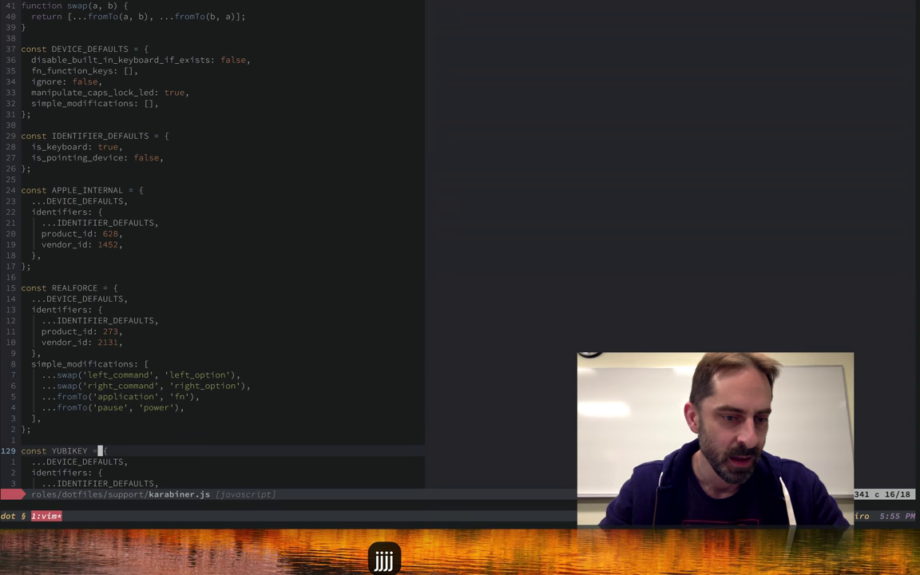
key(ctrl+d)
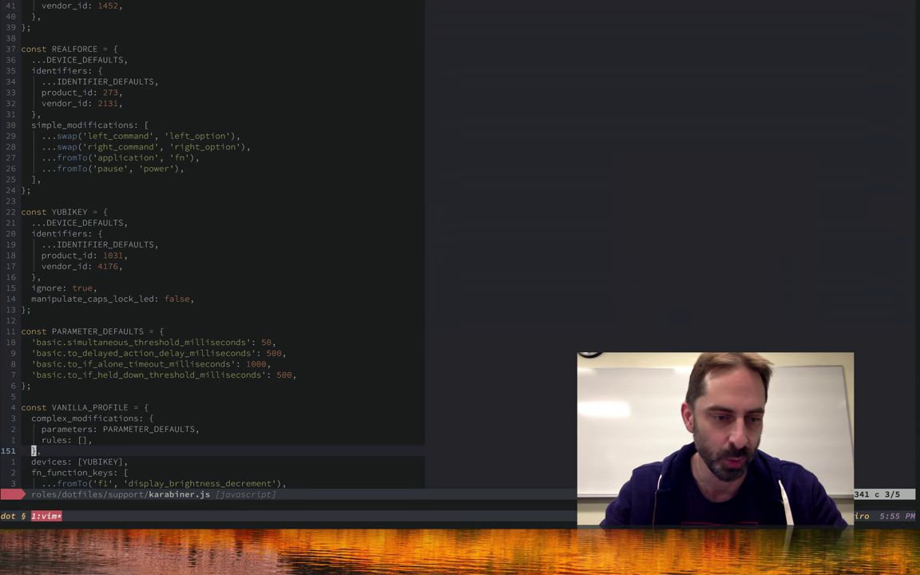
Put complex_modifications at the top, check the f1–f12 mappings, and jump 23 lines to DEFAULT_PROFILE.
key(k)
key(k)
key(k)
key(z)
key(t)
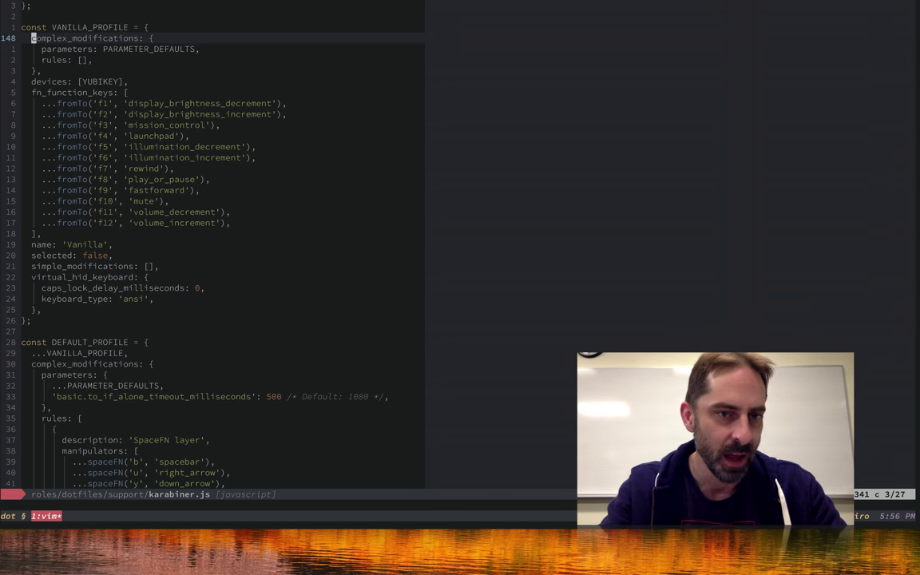
key(j)
key(j)
key(j)
key(j)
key(j)
key(j)
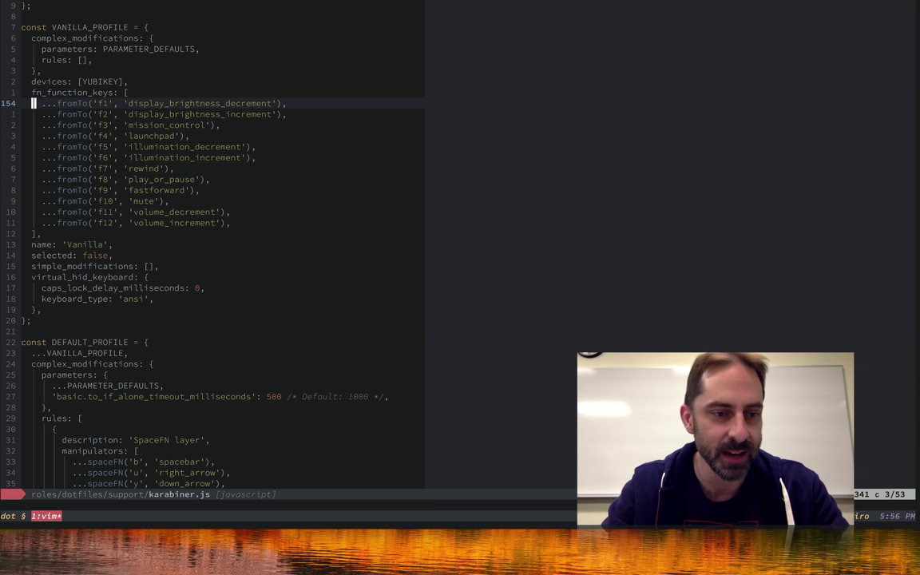
key(2)
key(3)
key(j)
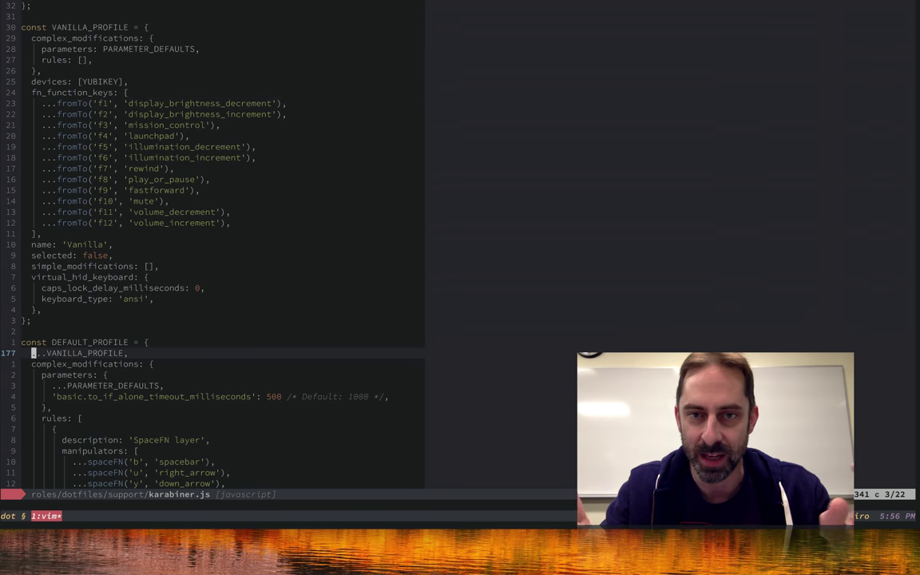
Bring the SpaceFN rule to the top, fold its nine manipulators, and jump to the file's end.
key(j)
key(j)
key(j)
key(j)
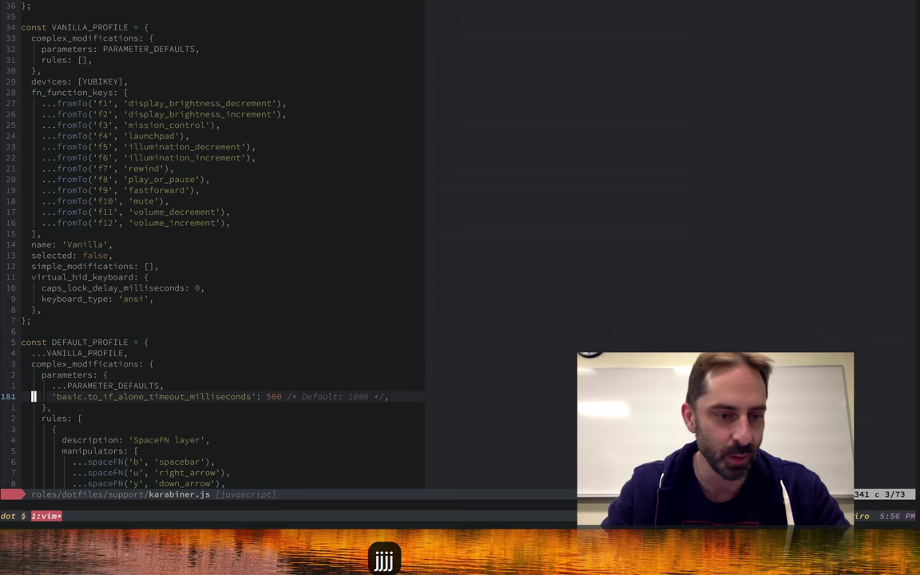
key(j)
key(j)
key(j)
key(z)
key(t)
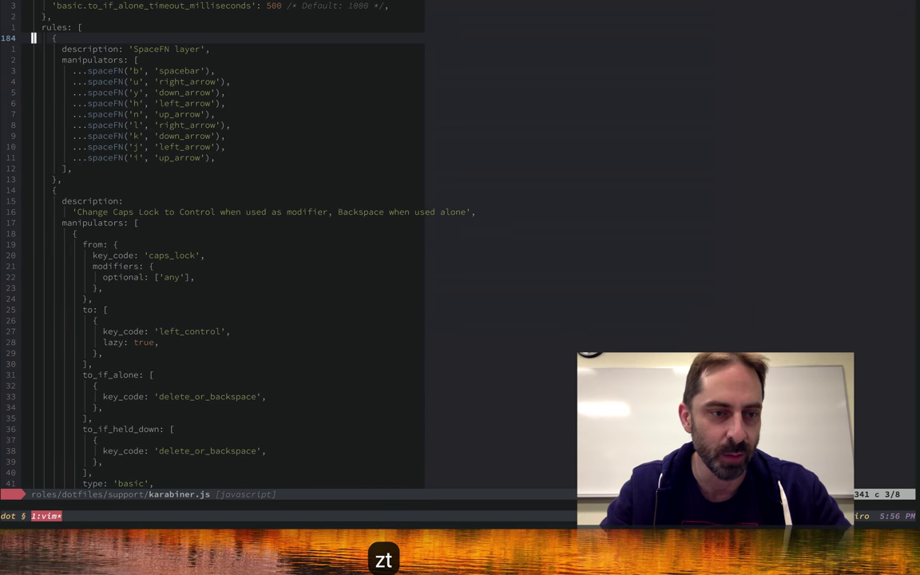
key(j)
key(j)
key(j)
key(Tab)
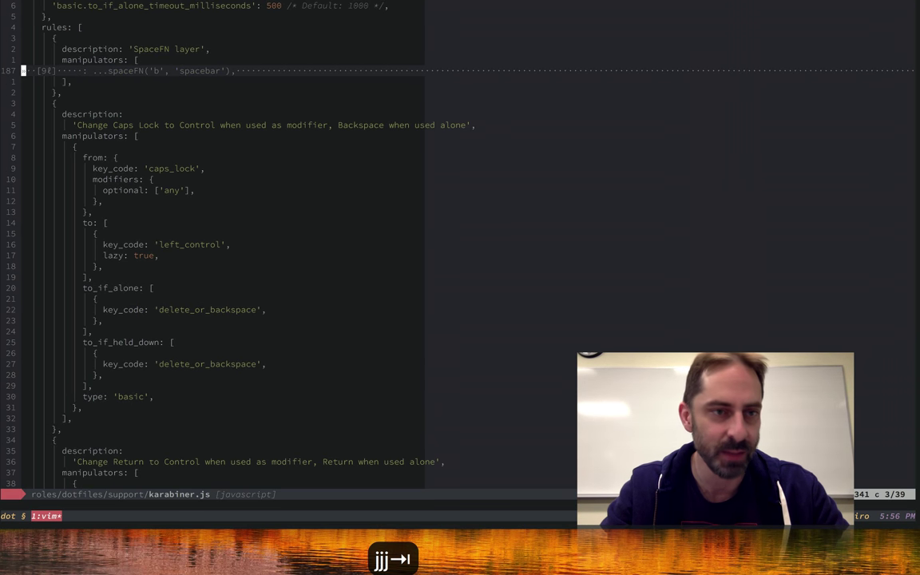
key(j)
key(j)
key(j)
key(j)
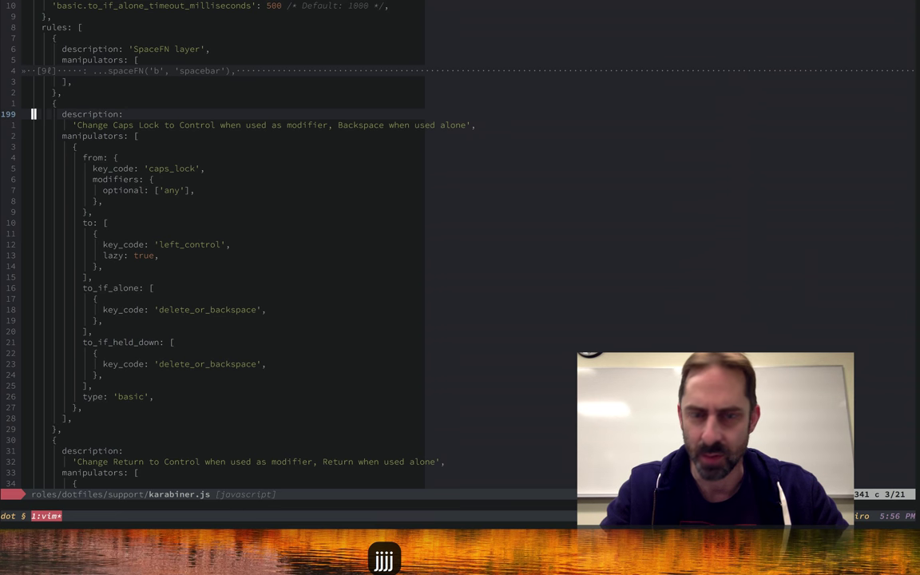
key(j)
key(j)
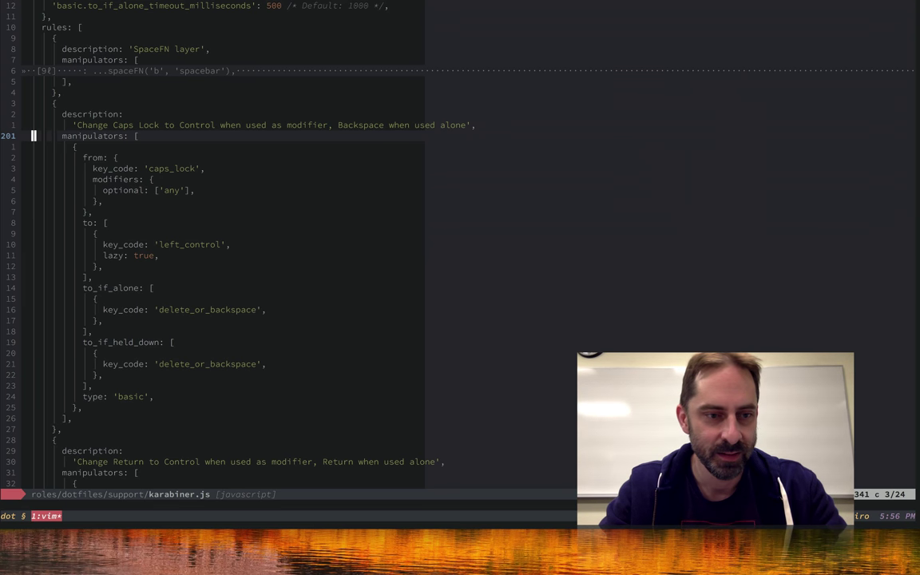
key(shift+g)
Jump to karabiner.js's first line, showing the node shebang and the fromTo and spaceFN helpers.
key(k)
key(k)
key(k)
key(k)
key(k)
key(k)
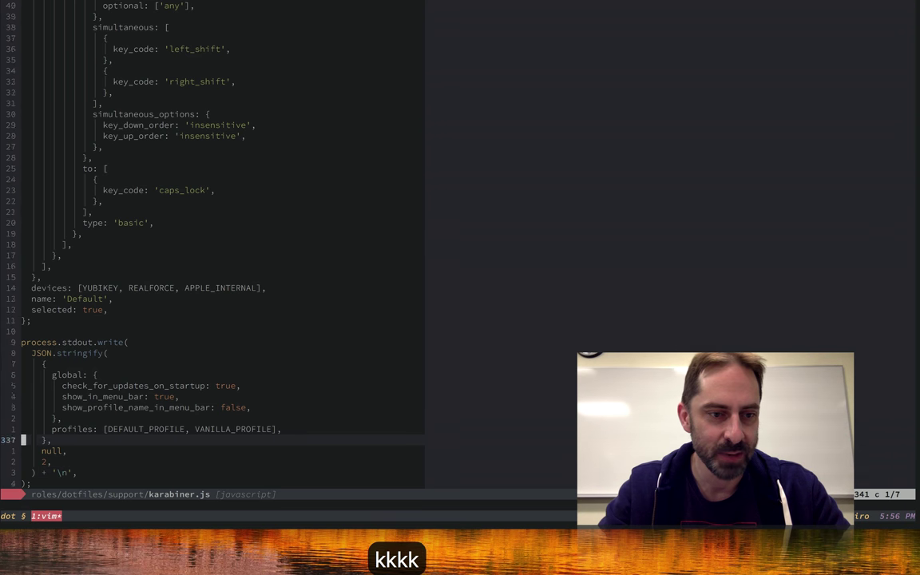
key(g)
key(g)
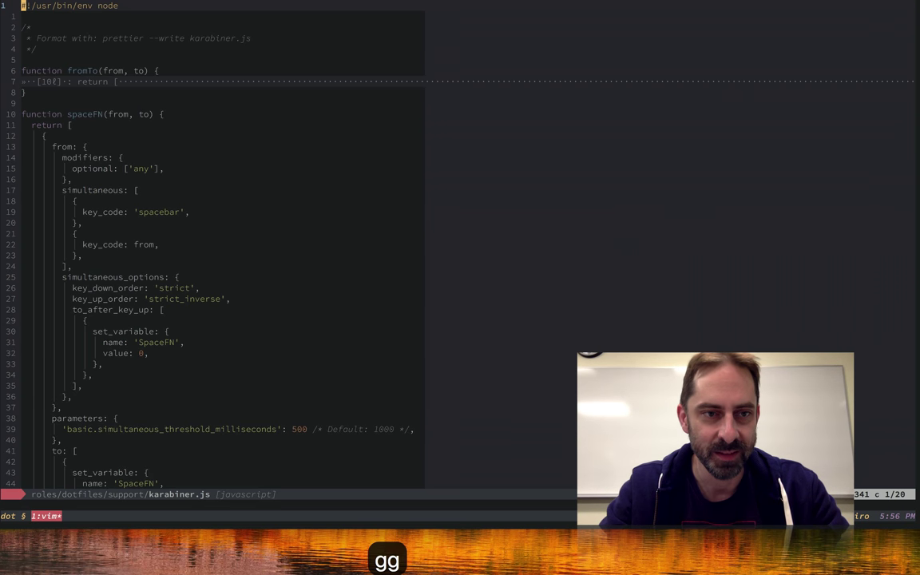